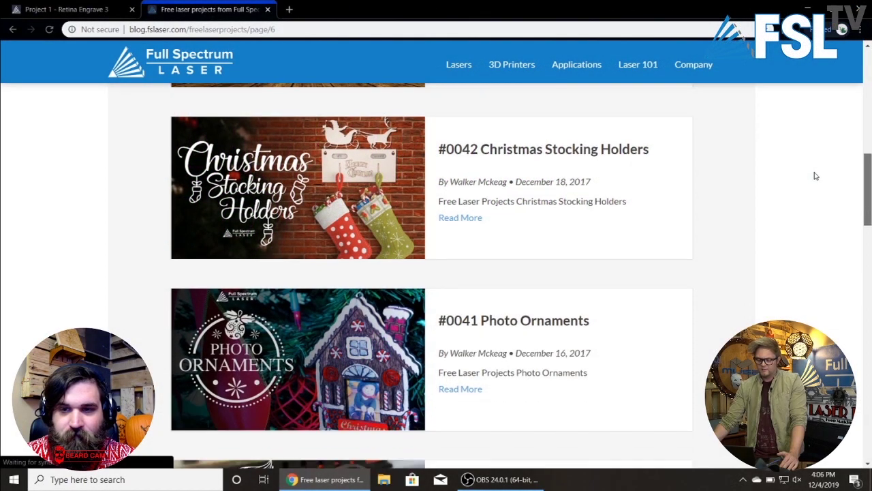
Open the #0041 Photo Ornaments project and look through its requirements, design files and cutting instructions.
scroll(789, 203, "down", 1)
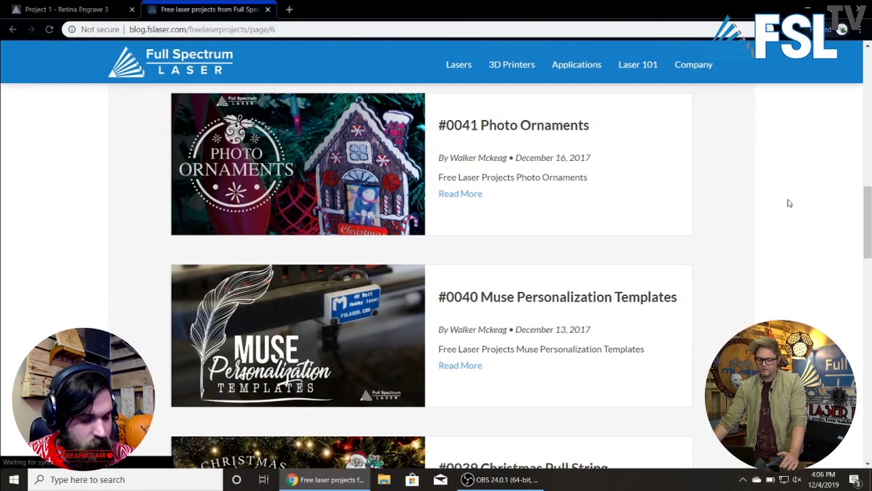
left_click(392, 179)
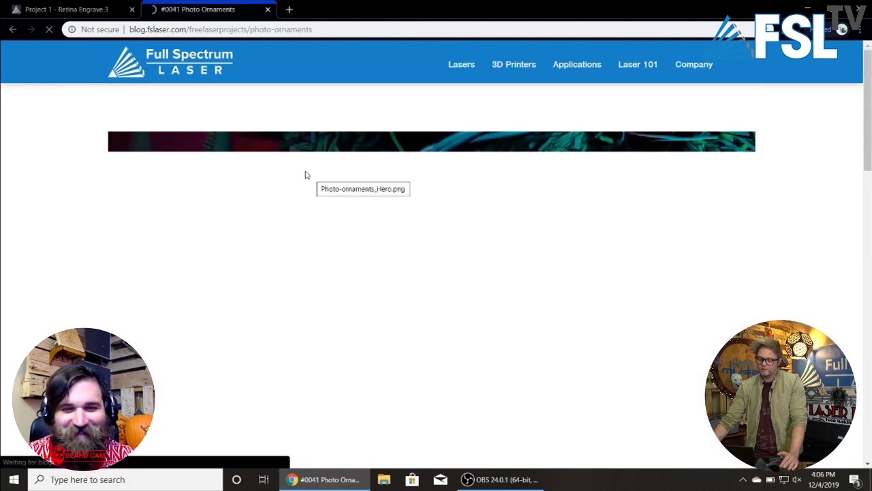
scroll(863, 180, "down", 3)
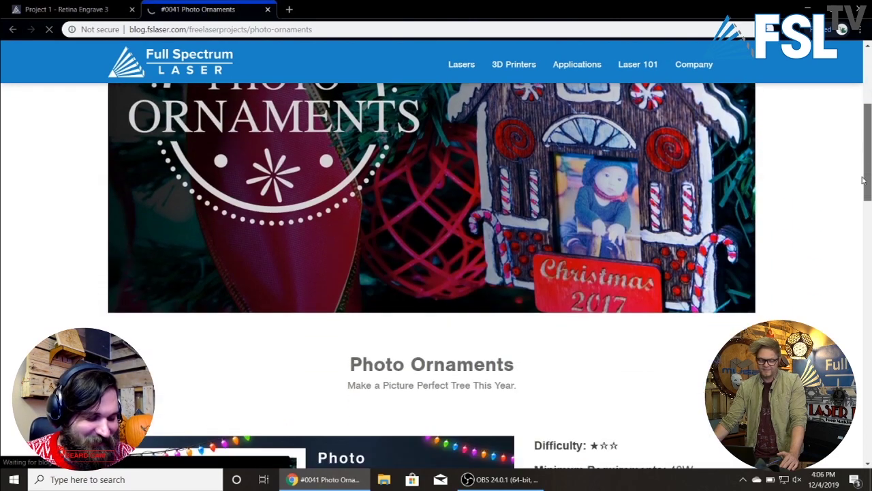
scroll(864, 181, "down", 4)
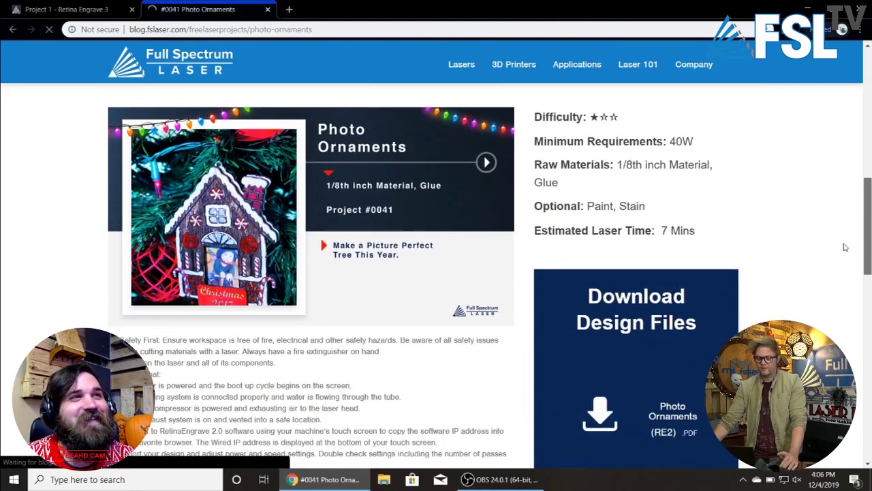
scroll(845, 247, "down", 2)
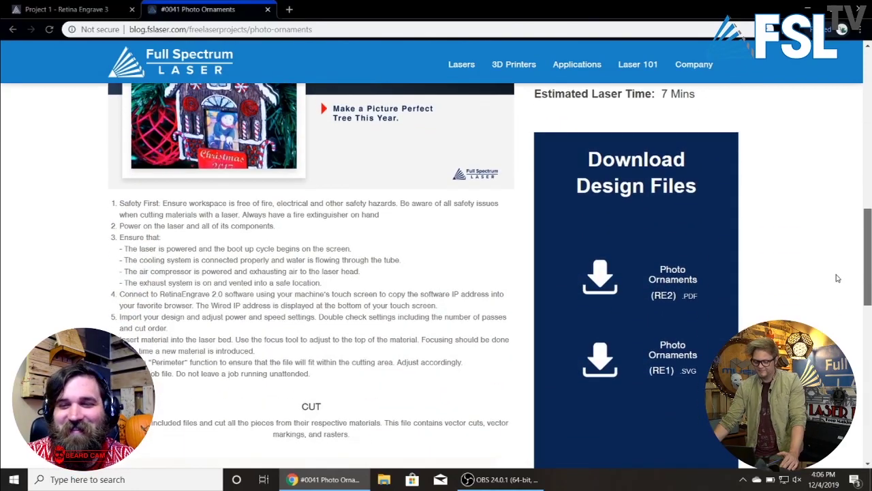
scroll(820, 227, "up", 3)
scroll(820, 228, "down", 8)
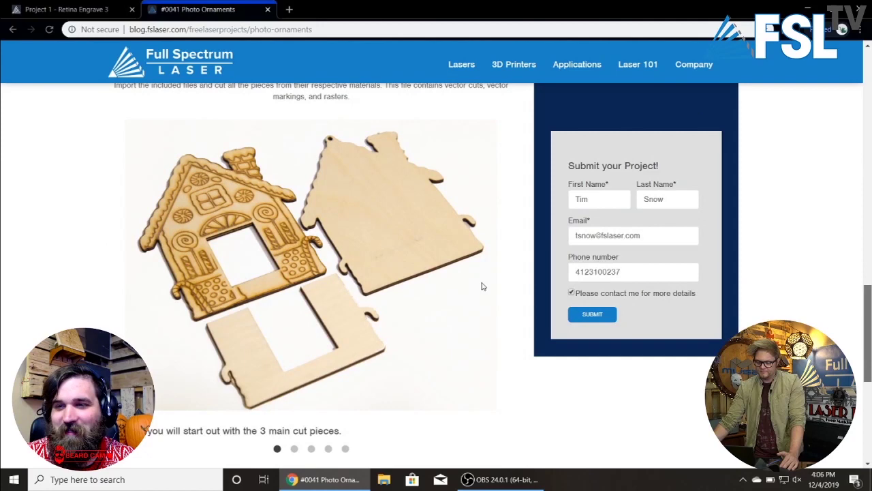
scroll(470, 230, "down", 1)
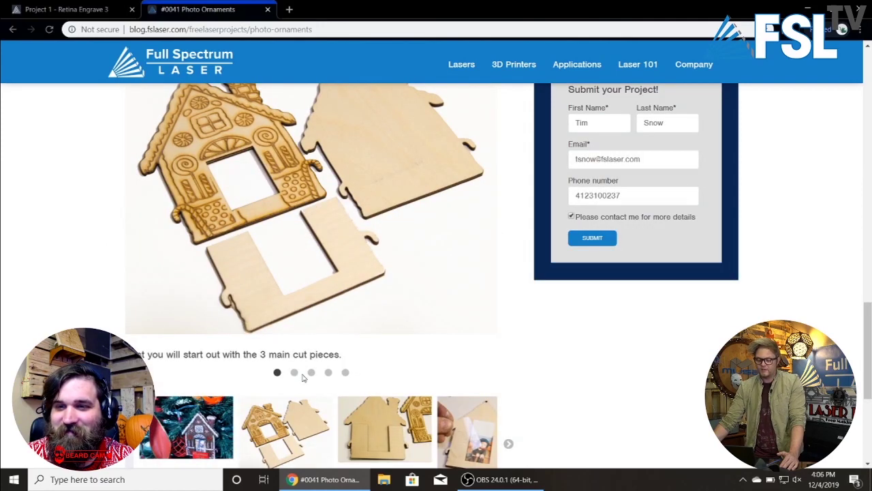
Browse the assembly photos in the ornament's instruction gallery through the last one and return to the painted house.
left_click(295, 372)
left_click(312, 372)
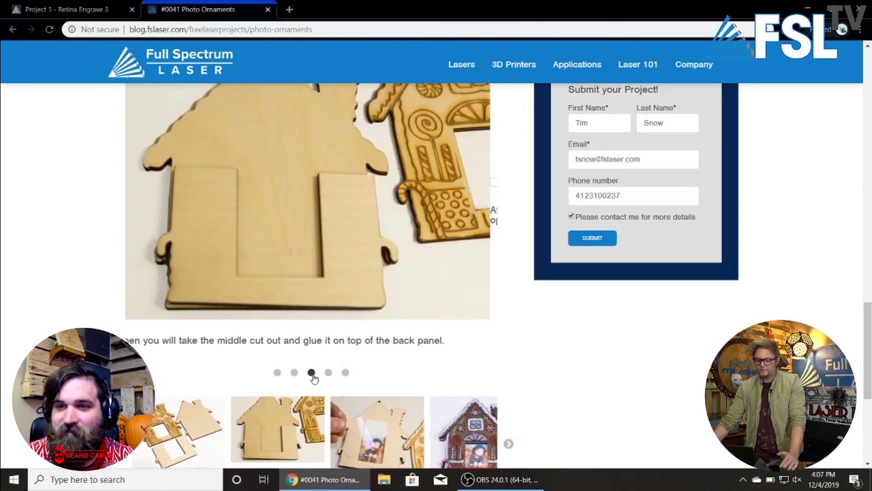
left_click(330, 373)
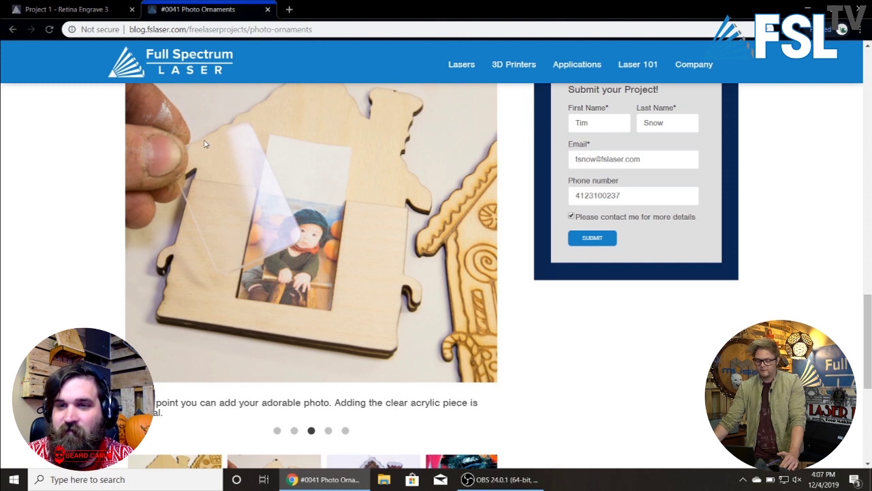
left_click(329, 430)
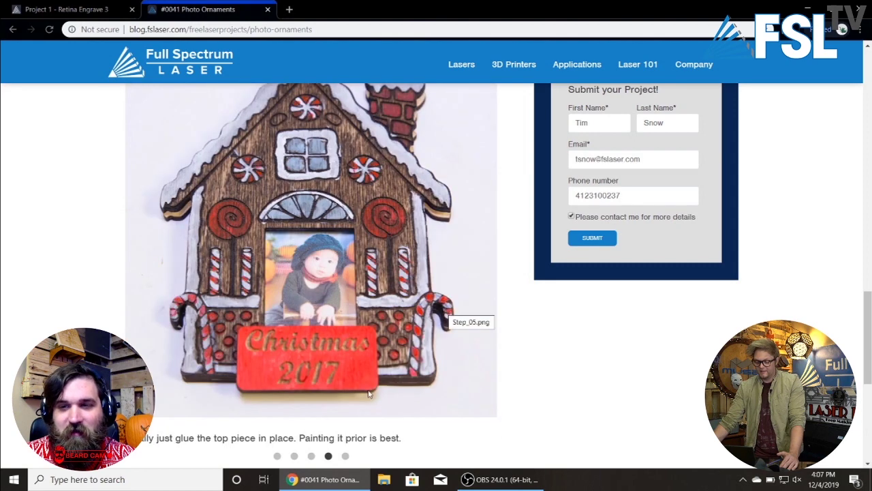
left_click(345, 456)
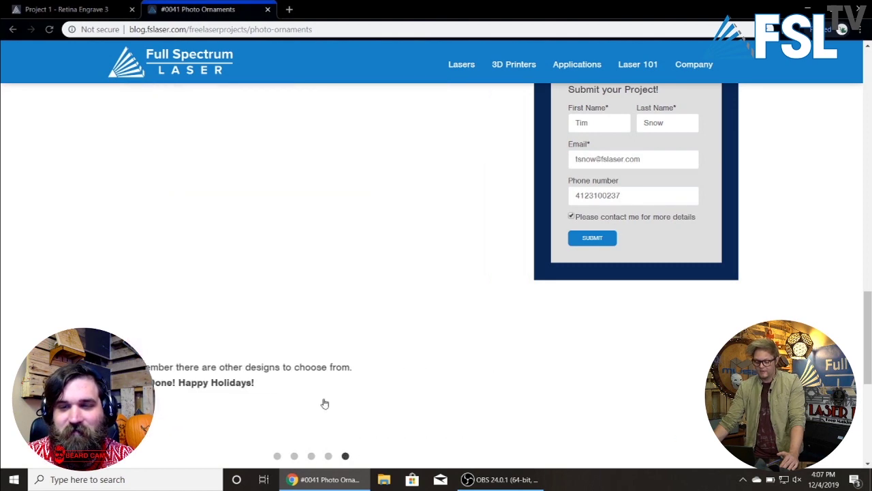
left_click(330, 458)
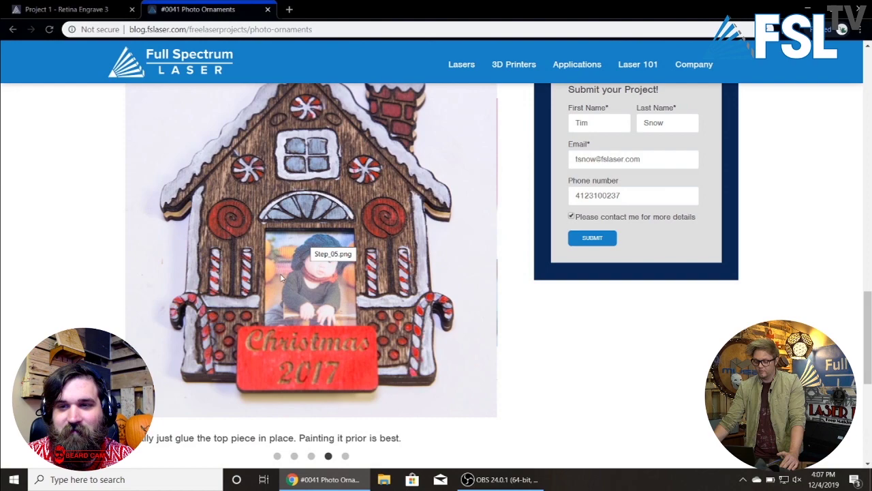
Download the Photo Ornaments (RE2) PDF archive to the Desktop as Picture Frame Christmas Ornaments PDF.
scroll(845, 330, "up", 5)
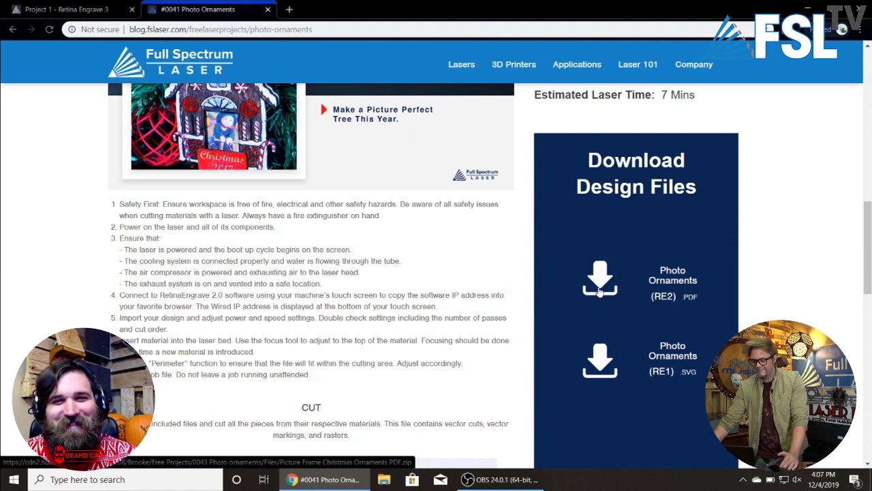
left_click(603, 273)
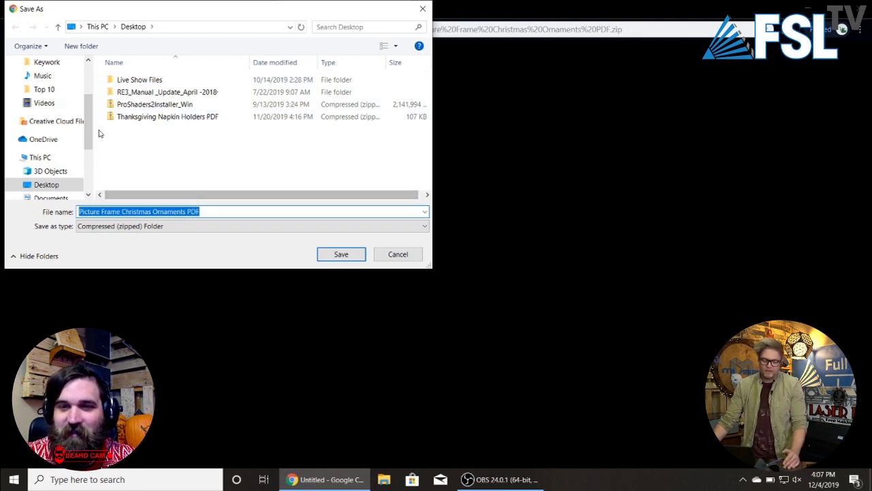
scroll(65, 88, "up", 3)
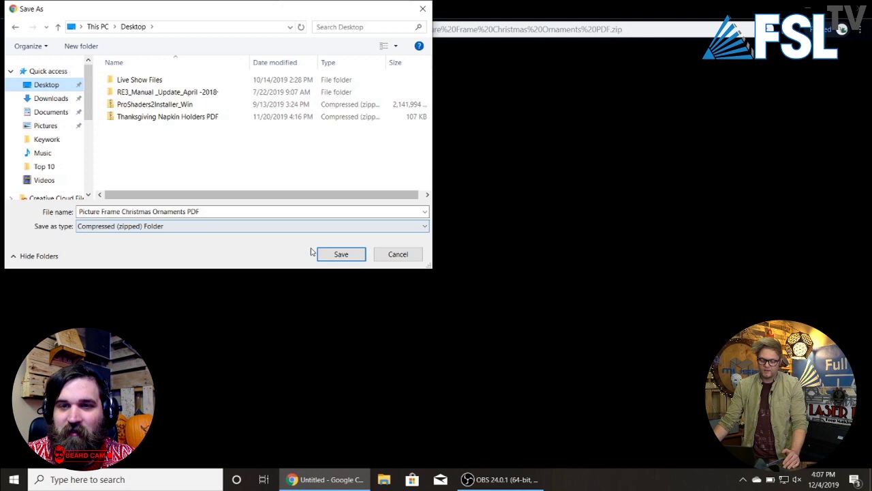
left_click(334, 254)
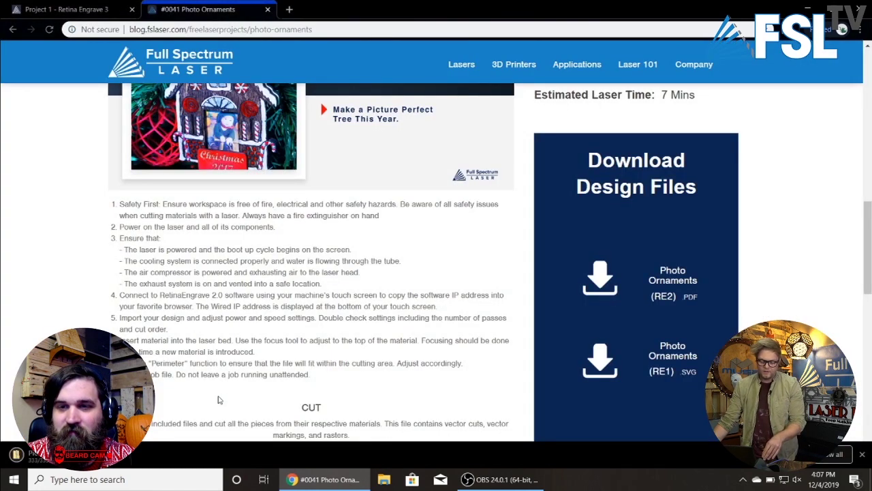
Show the downloaded archive in its folder, open it and widen the name column to show the full file names.
left_click(120, 462)
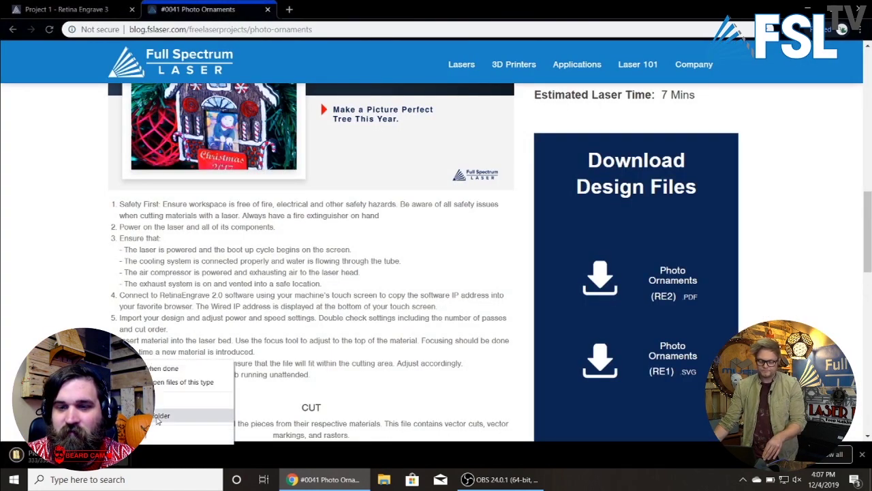
left_click(231, 375)
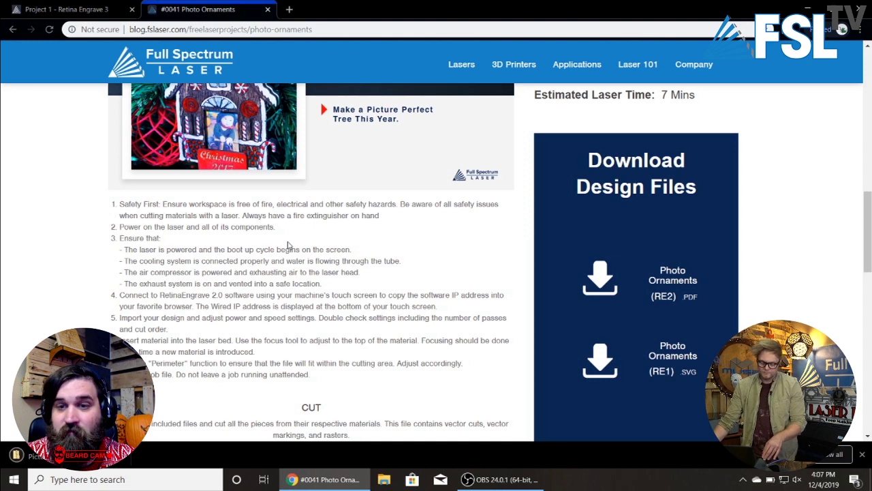
left_click(124, 464)
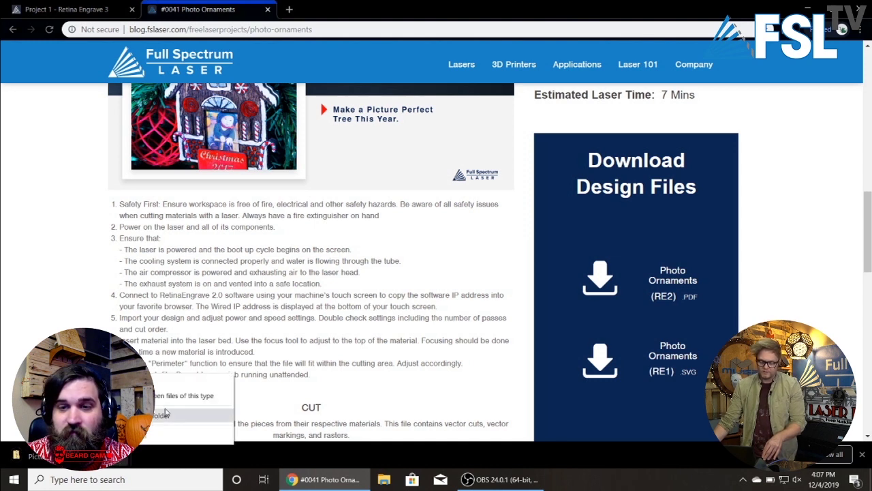
left_click(174, 423)
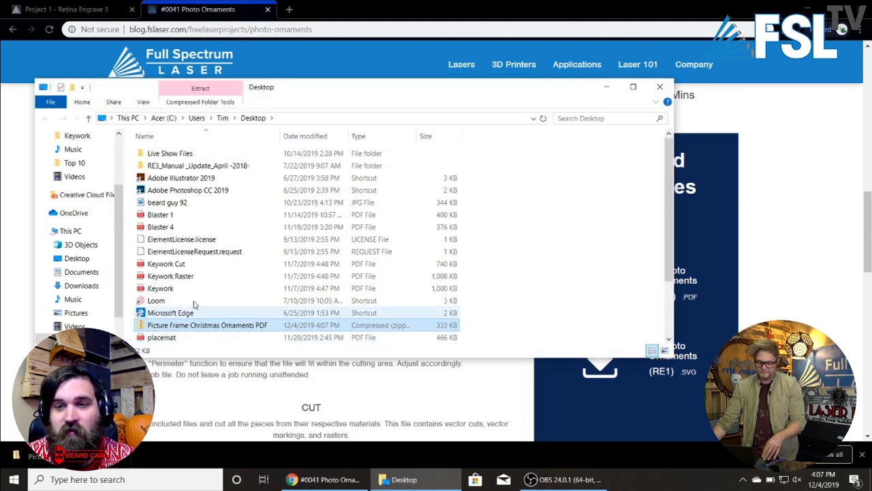
double_click(225, 326)
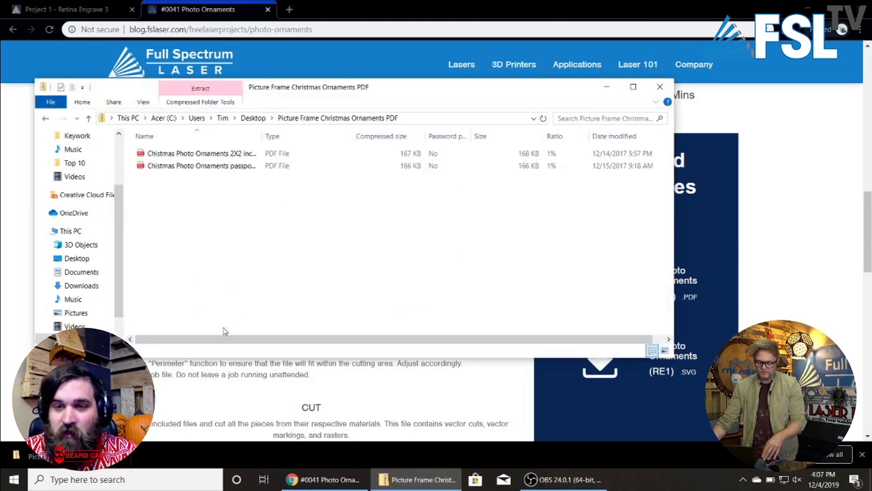
left_click_drag(263, 136, 351, 138)
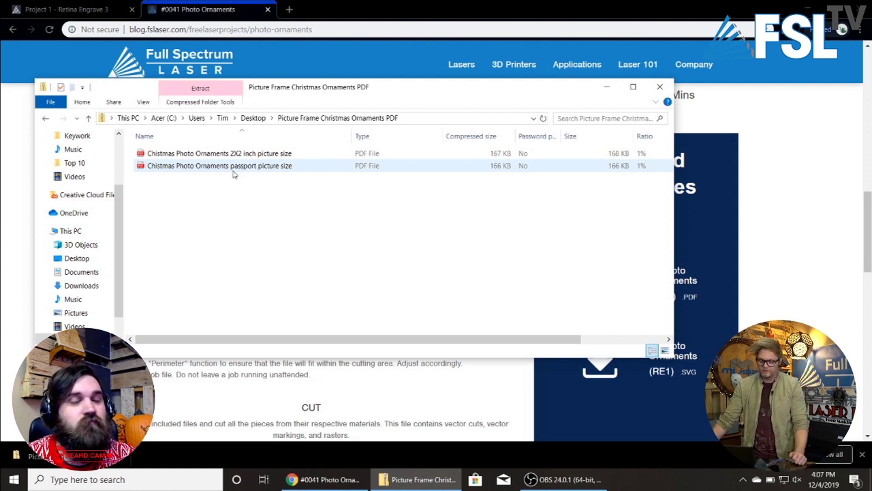
Switch to Project 1 in Retina Engrave 3 and try to import the passport picture size PDF straight from the archive.
left_click(277, 171)
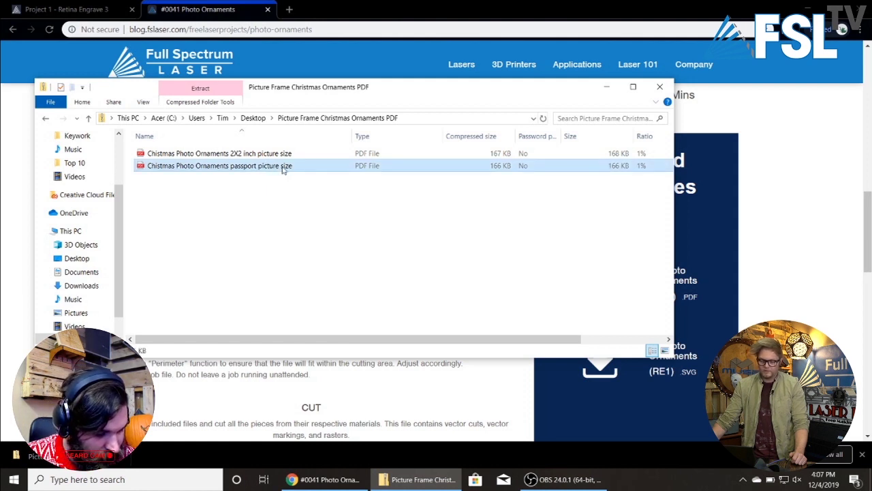
left_click(102, 9)
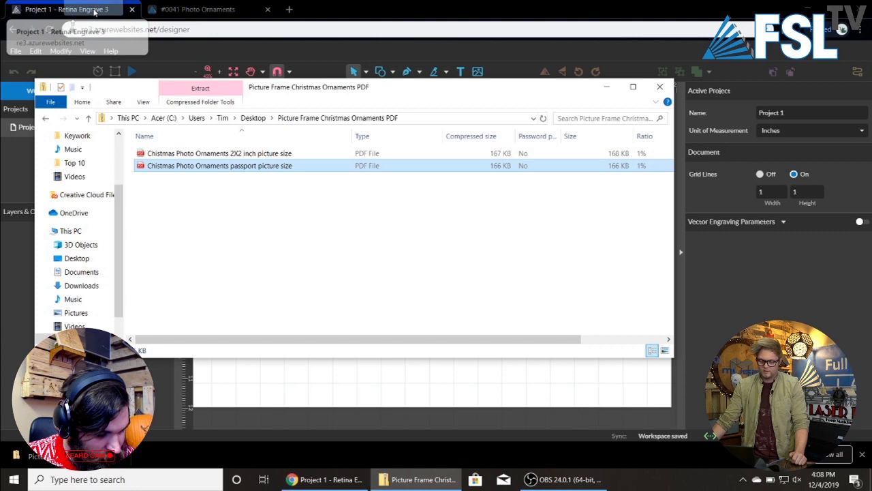
left_click_drag(232, 166, 291, 381)
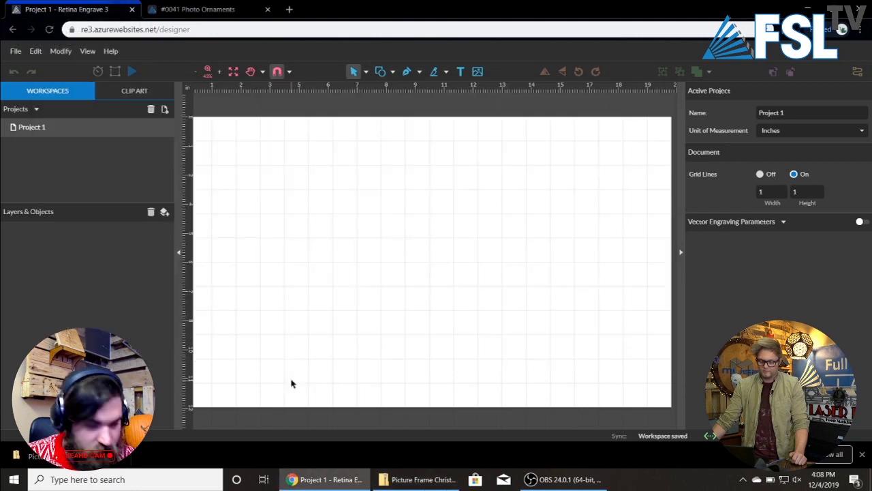
Return to File Explorer and extract the Picture Frame Christmas Ornaments PDF archive directly to the Desktop.
left_click(417, 480)
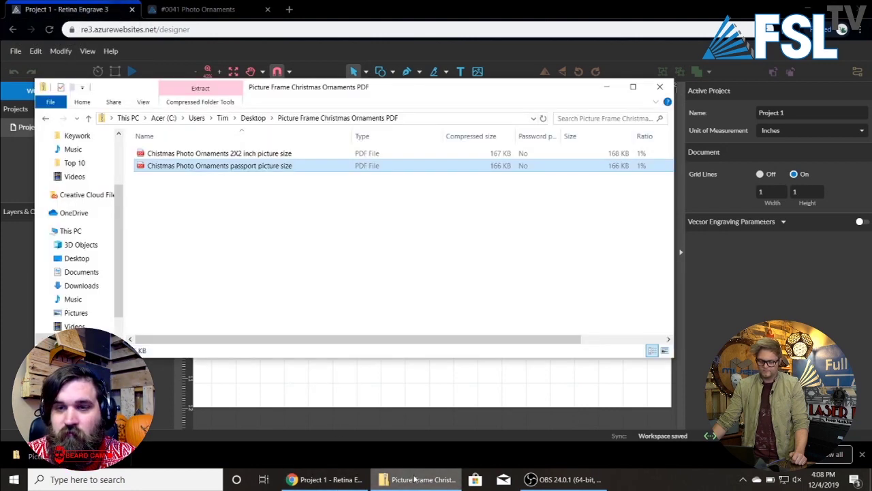
left_click(47, 119)
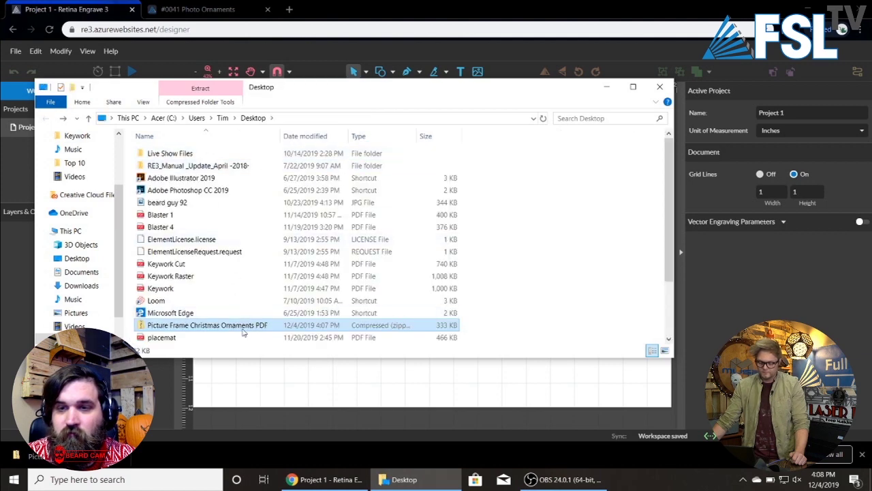
right_click(241, 325)
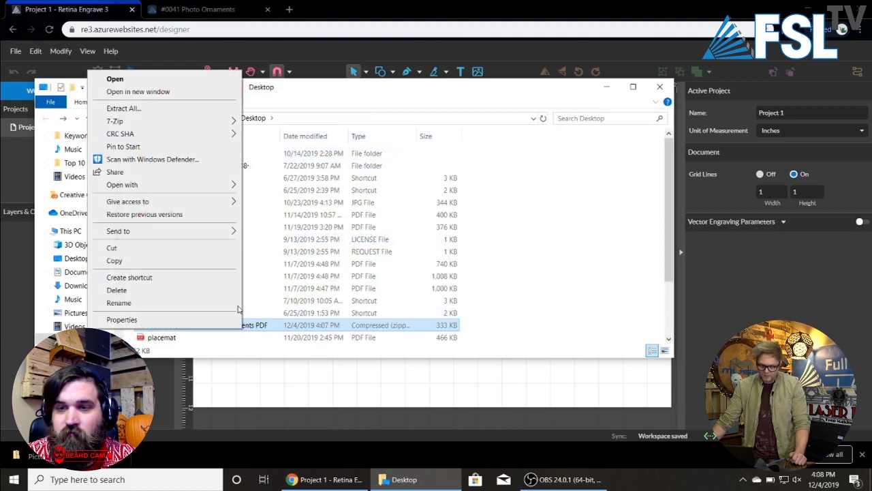
left_click(124, 108)
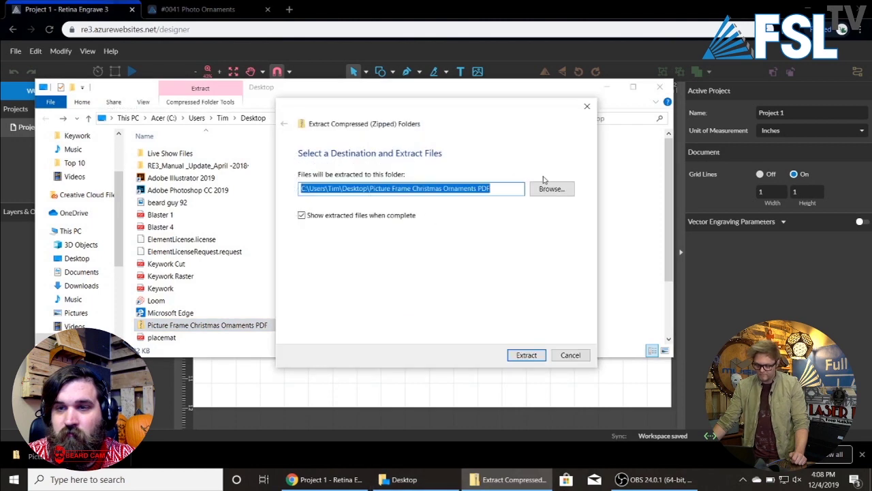
left_click(549, 189)
scroll(366, 215, "up", 1)
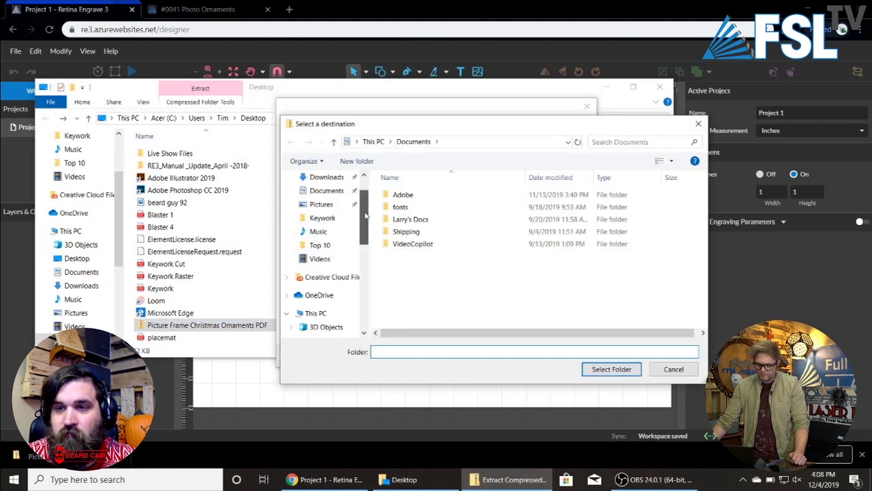
scroll(366, 215, "up", 1)
left_click(327, 199)
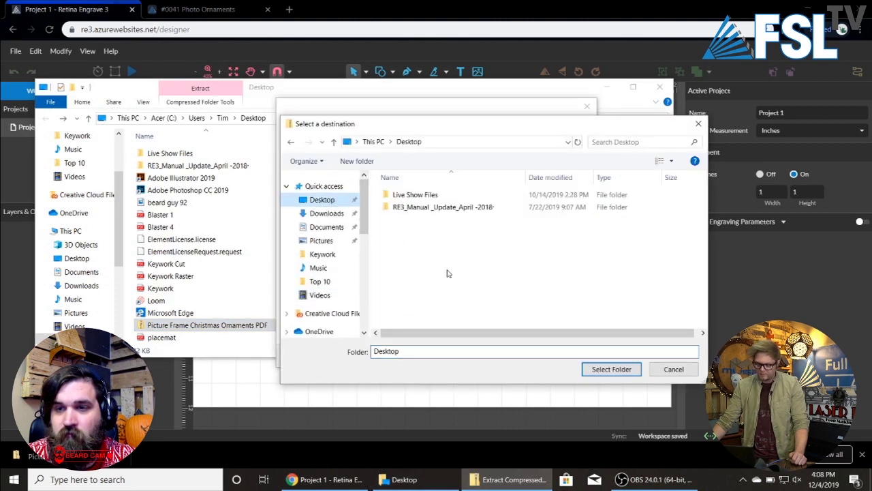
left_click(612, 368)
left_click(528, 355)
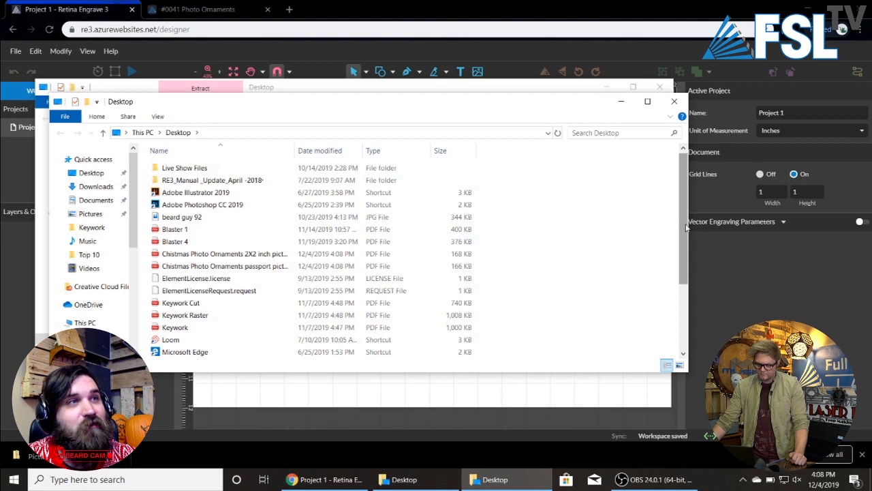
Try to import the extracted Chistmas Photo Ornaments 2X2 inch picture size PDF from the Desktop into Project 1.
left_click_drag(684, 229, 680, 306)
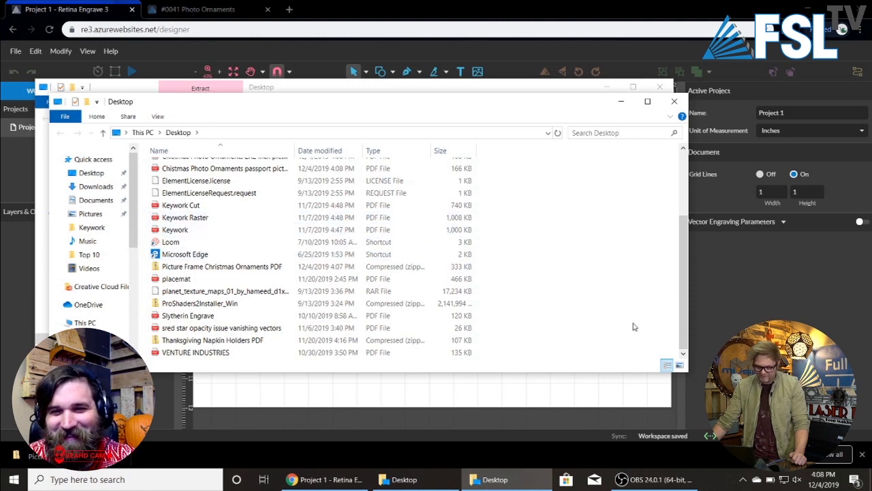
left_click_drag(685, 322, 677, 279)
left_click(273, 218)
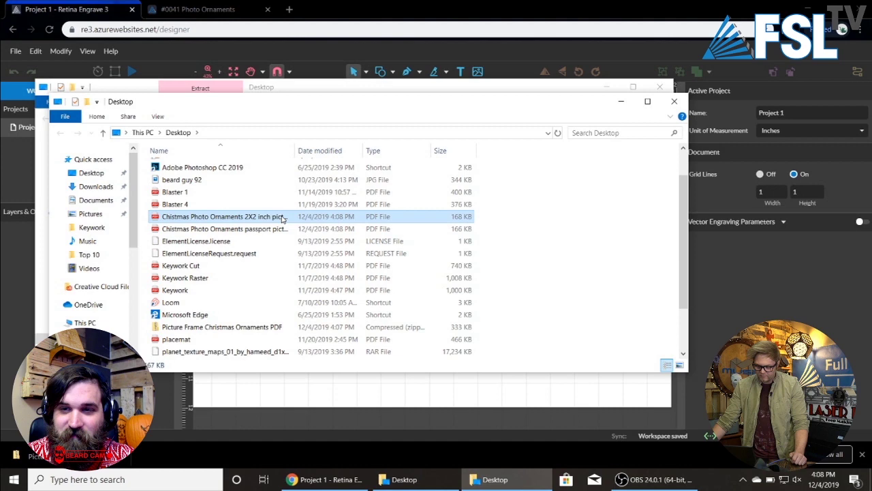
left_click_drag(282, 218, 364, 394)
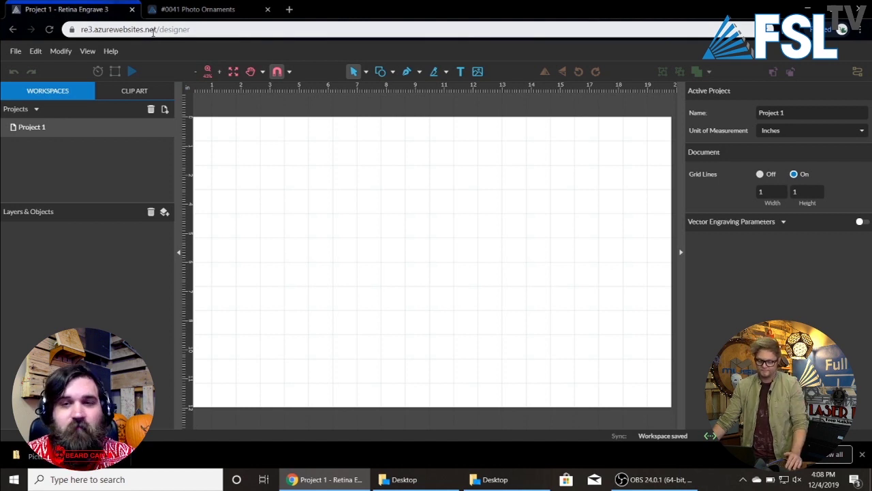
Move the imported ornament artwork up onto the work area, to about X -3, Y -0.24 inches.
left_click(194, 72)
left_click_drag(327, 171, 442, 273)
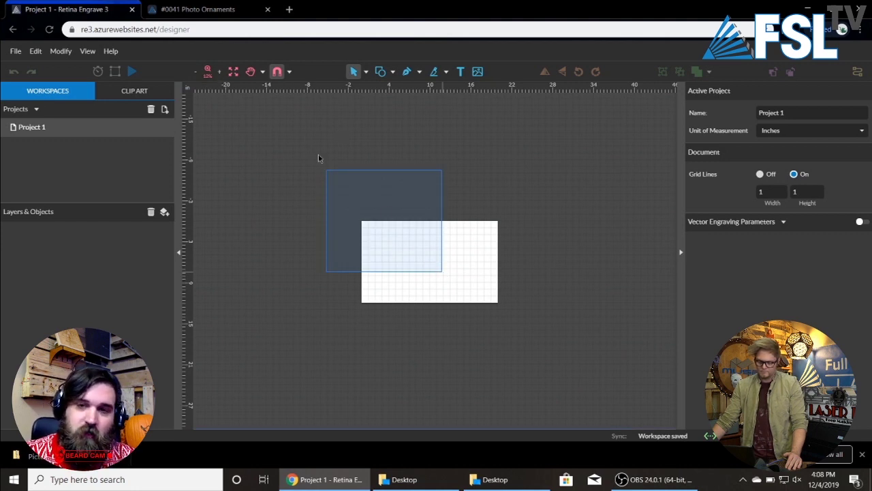
left_click_drag(317, 163, 317, 162)
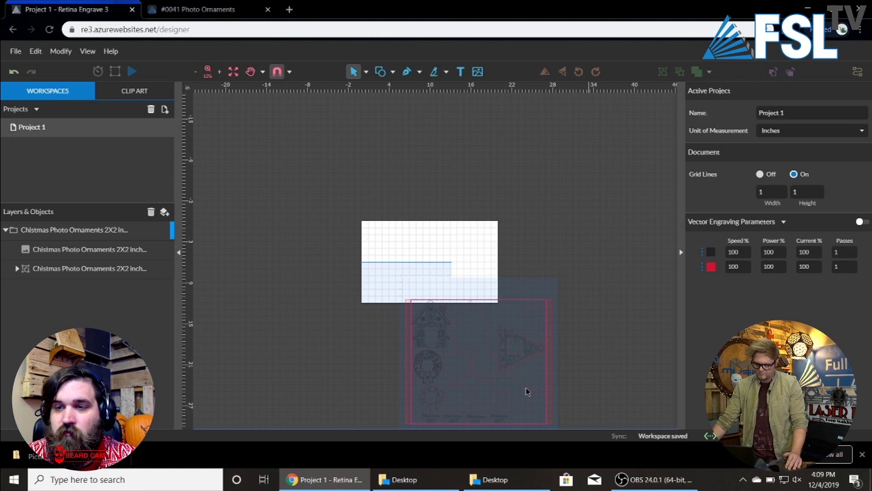
left_click(515, 346)
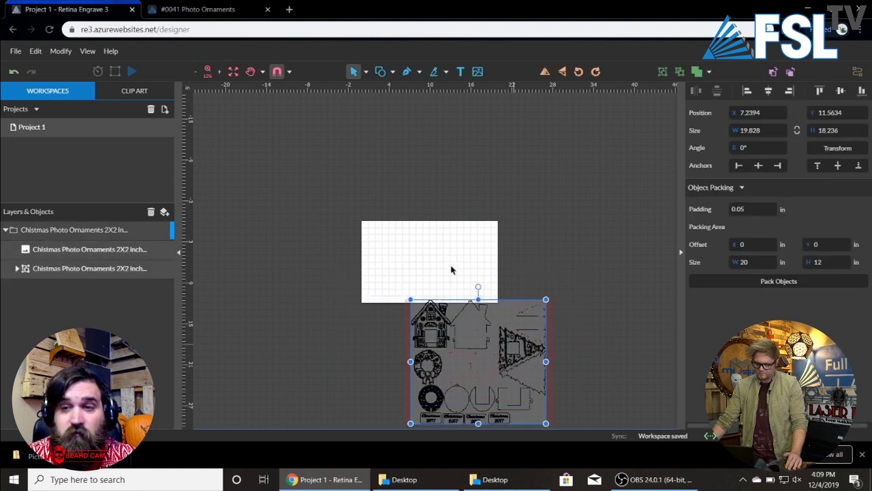
left_click_drag(447, 264, 447, 264)
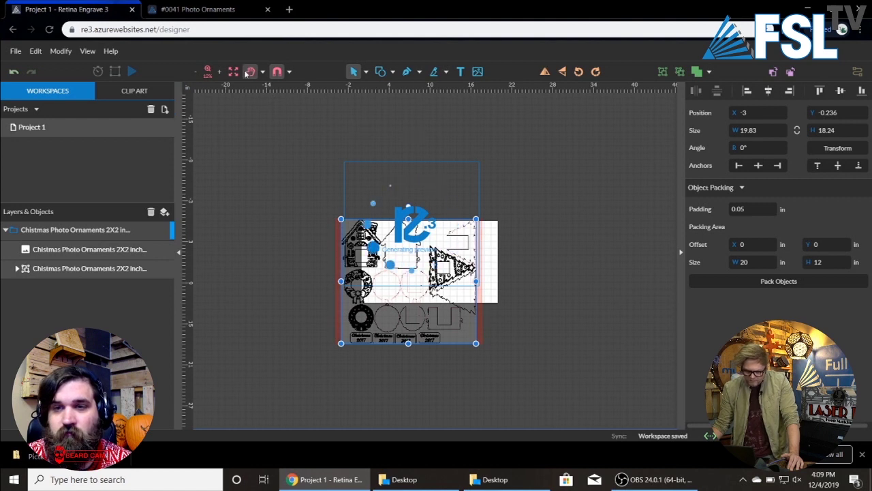
Hide and delete the raster image object from the imported ornament layer, leaving only its vector group.
left_click(197, 72)
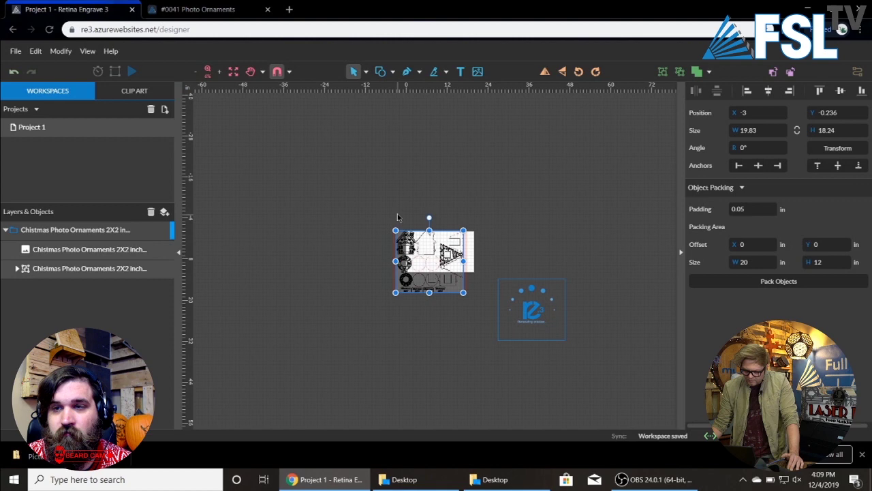
left_click_drag(361, 206, 531, 340)
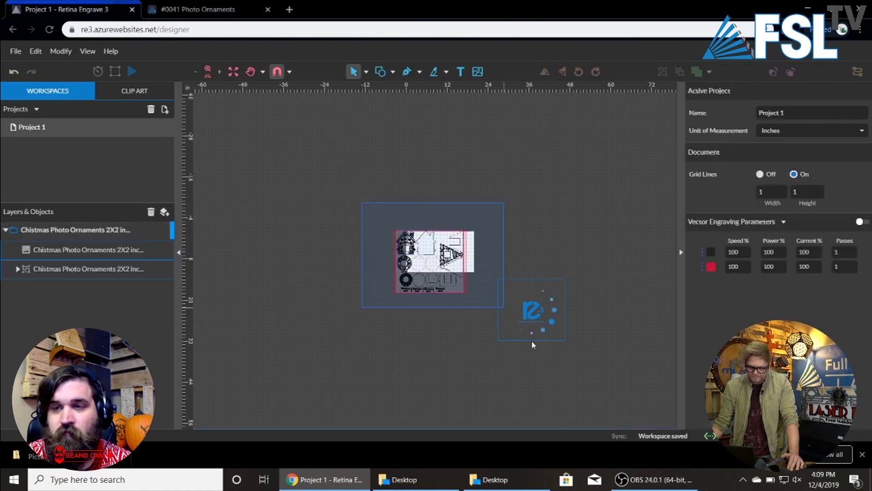
left_click(220, 72)
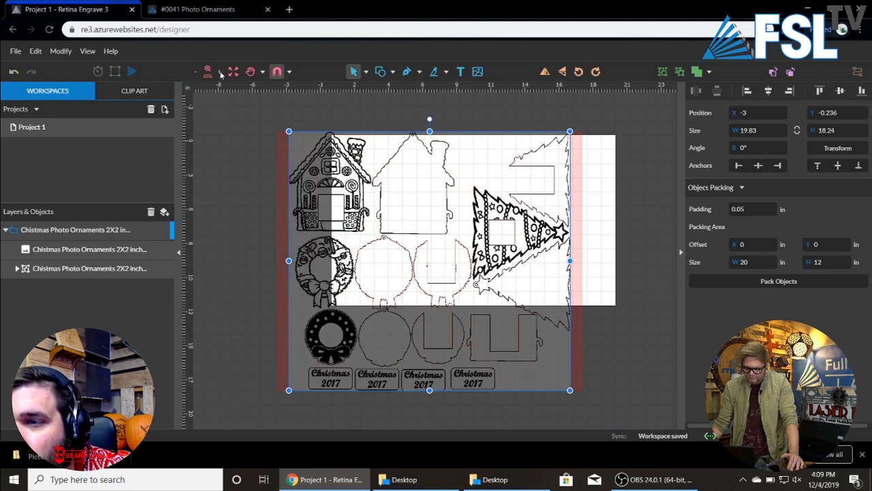
left_click(221, 72)
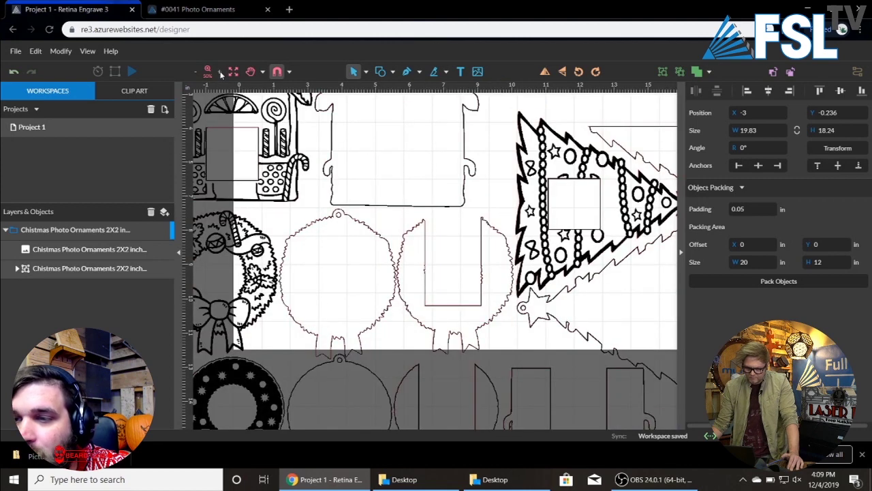
left_click(193, 73)
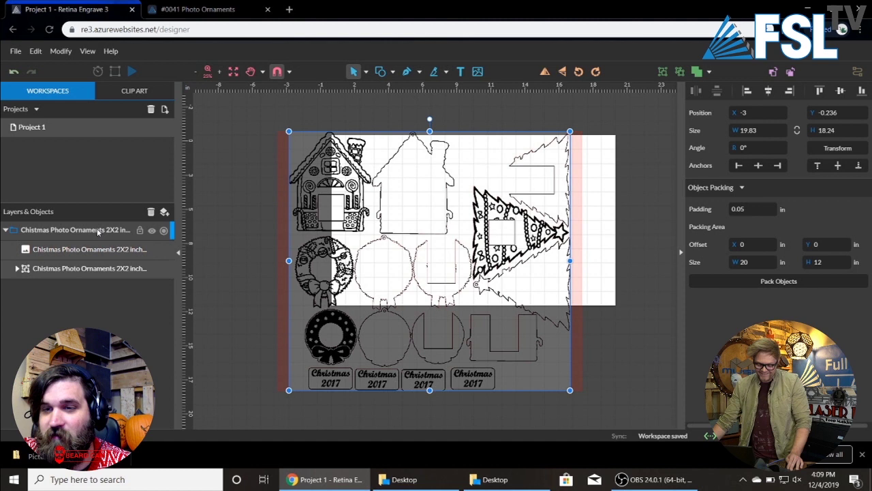
key("Escape")
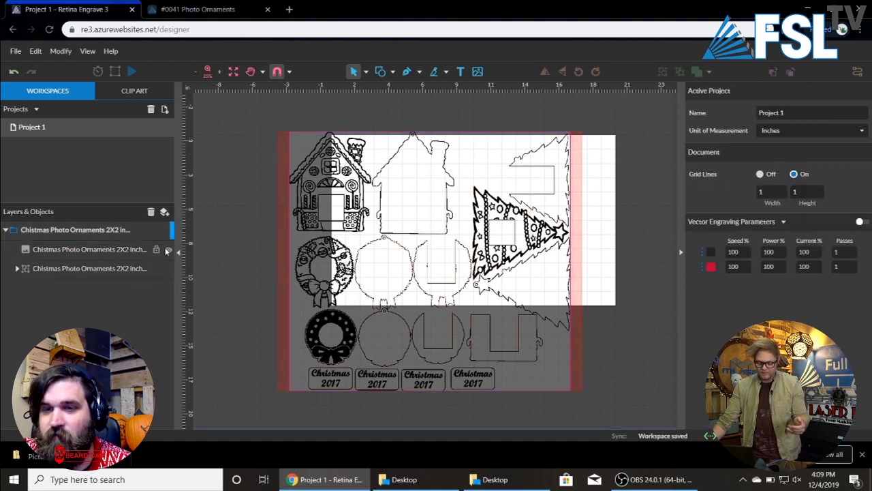
left_click(168, 250)
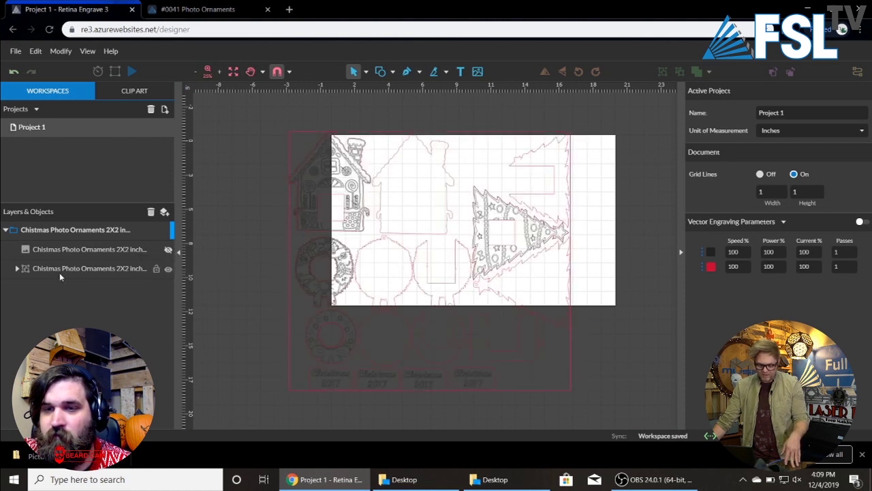
left_click(61, 273)
left_click(146, 250)
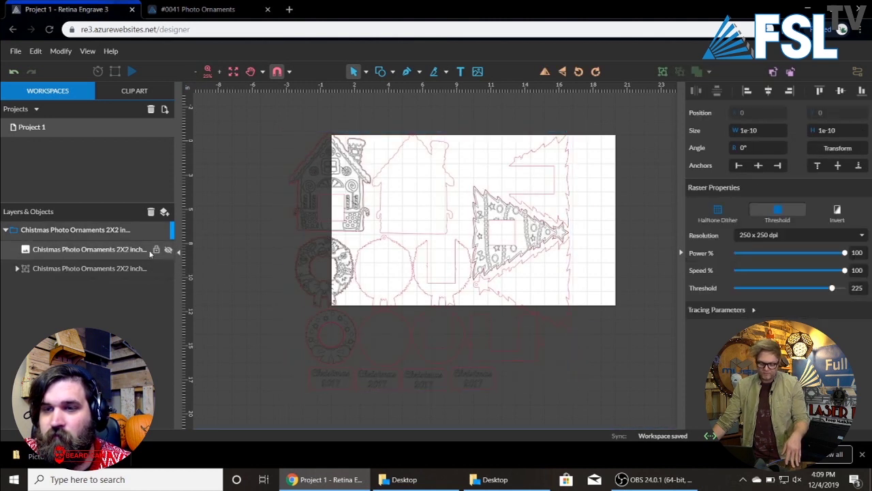
left_click(151, 211)
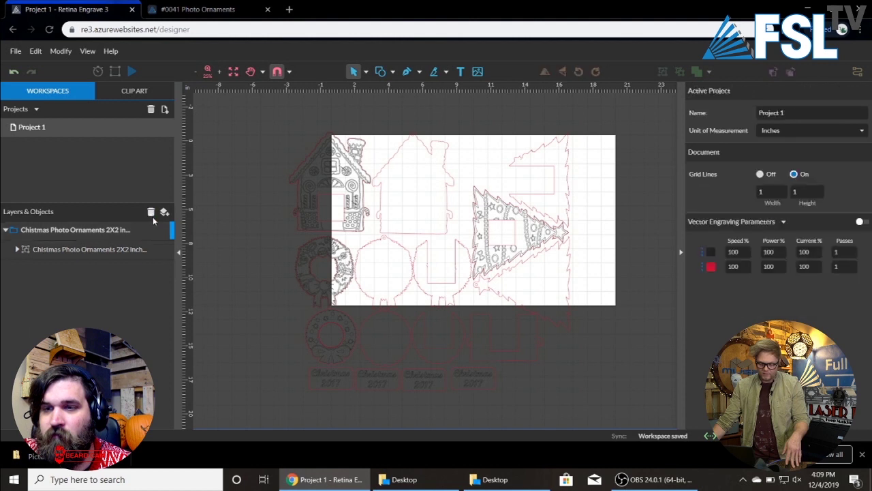
Select the black engraving detail of the gingerbread house inside the vector group and delete it.
left_click(104, 250)
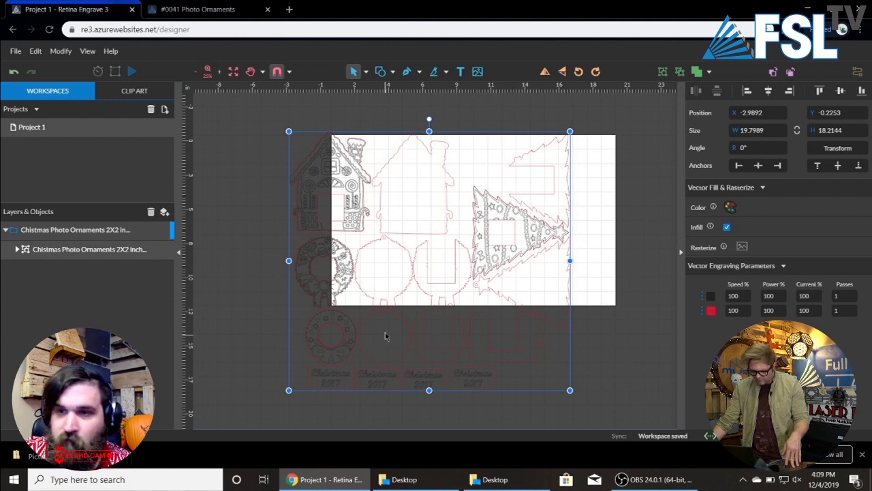
double_click(311, 163)
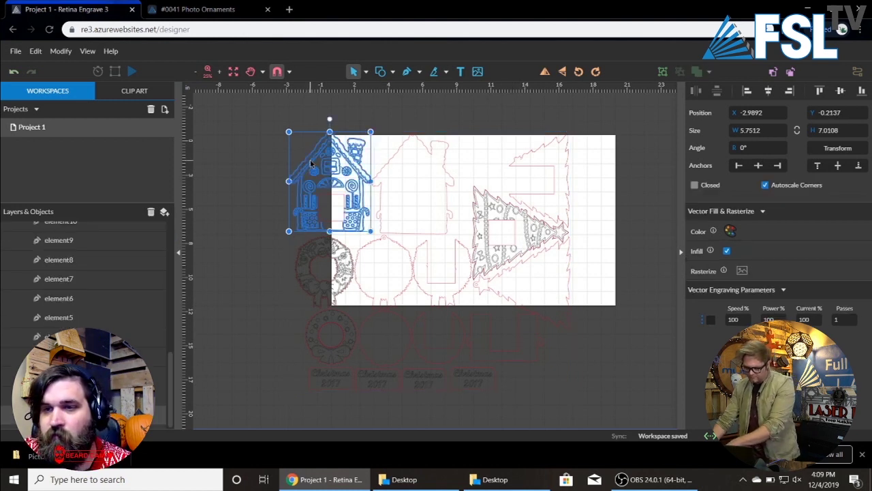
left_click(356, 166)
key("ctrl+a")
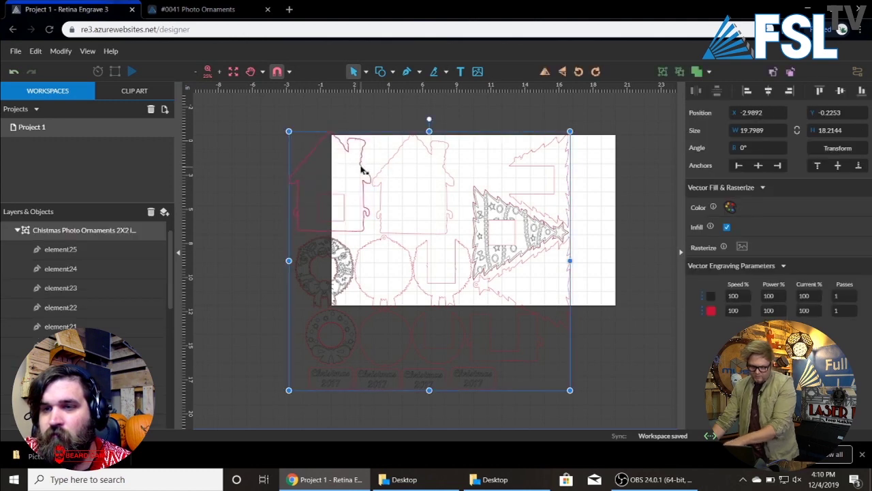
key("Delete")
key("ctrl+z")
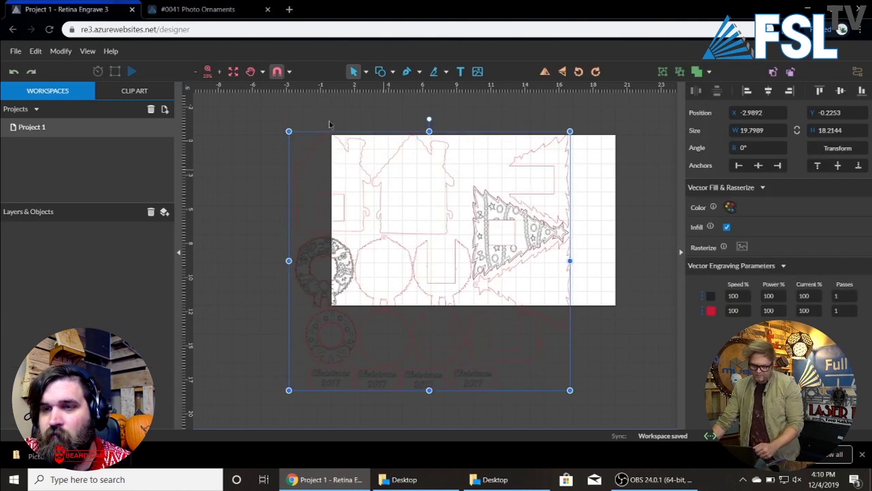
Switch to the node selection tool, select all nodes of the two red house outlines and delete both outlines.
left_click(367, 72)
left_click(371, 105)
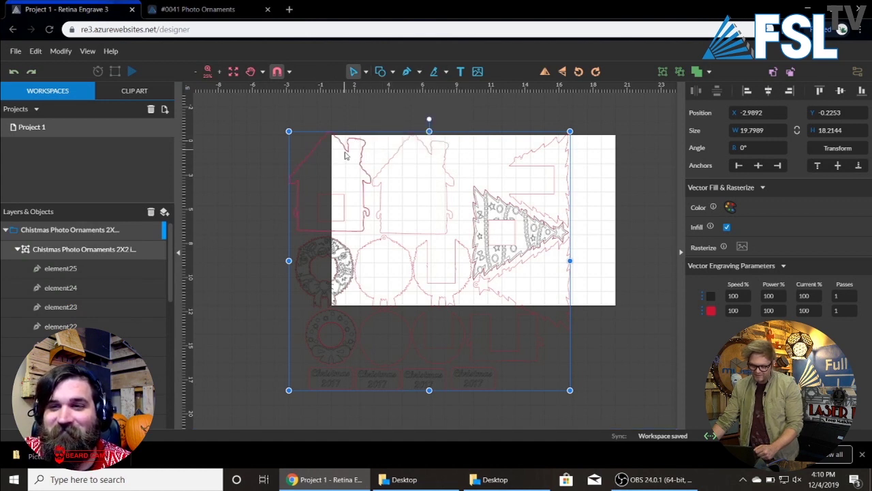
left_click(314, 141)
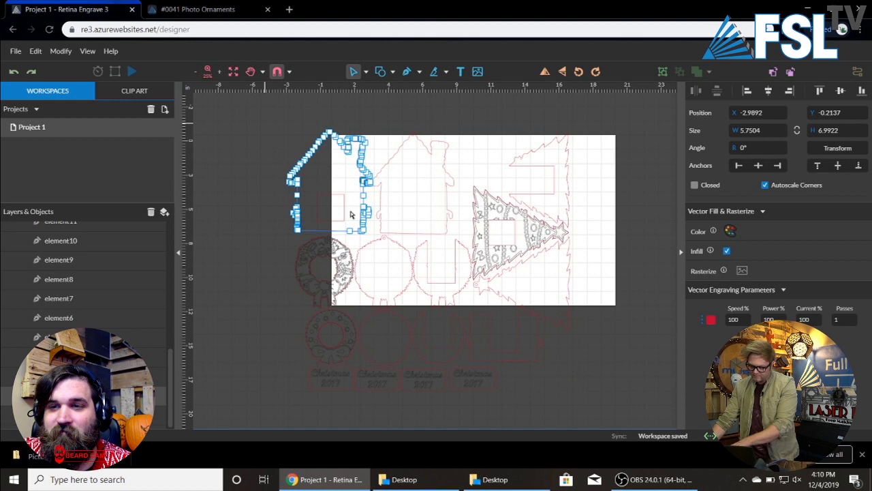
left_click_drag(266, 125, 399, 265)
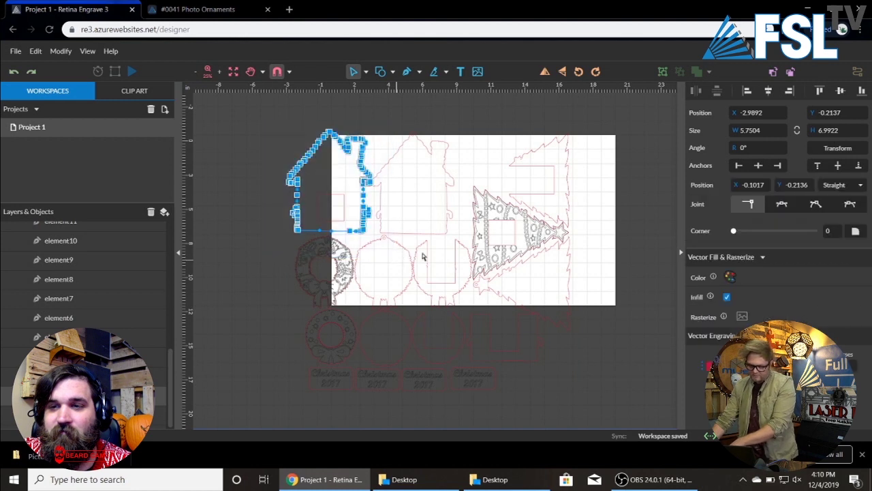
key("ctrl+y")
left_click(383, 197)
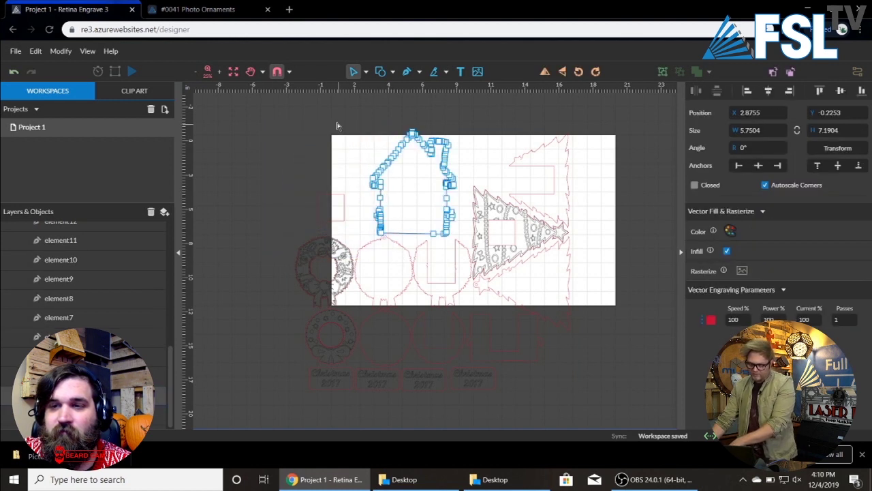
left_click_drag(336, 121, 467, 263)
key("Delete")
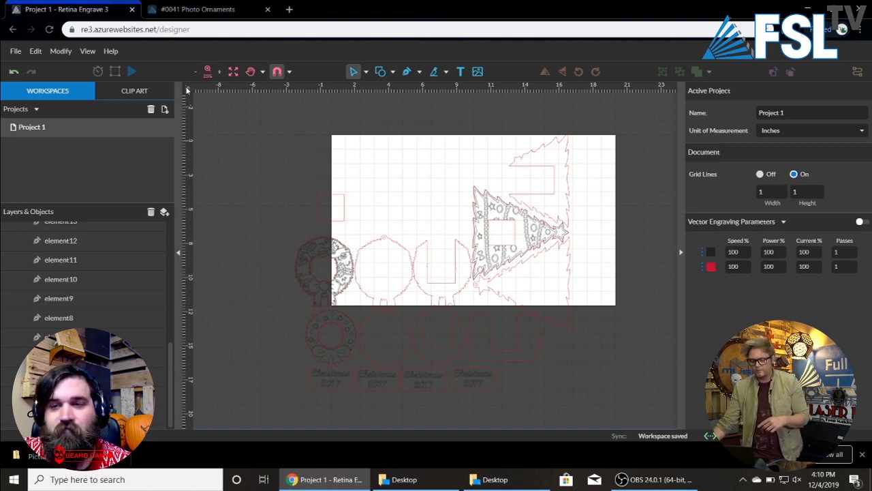
Switch back to the object selection tool and select the whole remaining vector ornament group.
left_click(220, 72)
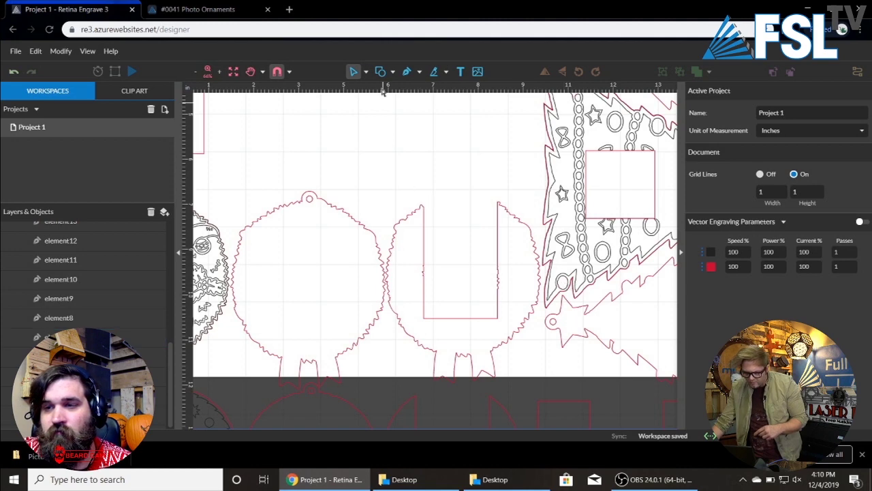
left_click(366, 72)
left_click(387, 88)
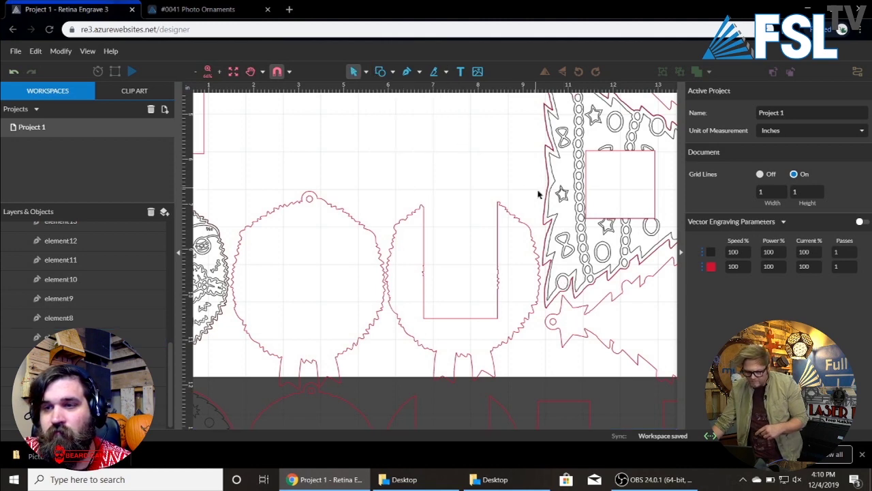
key("ctrl+a")
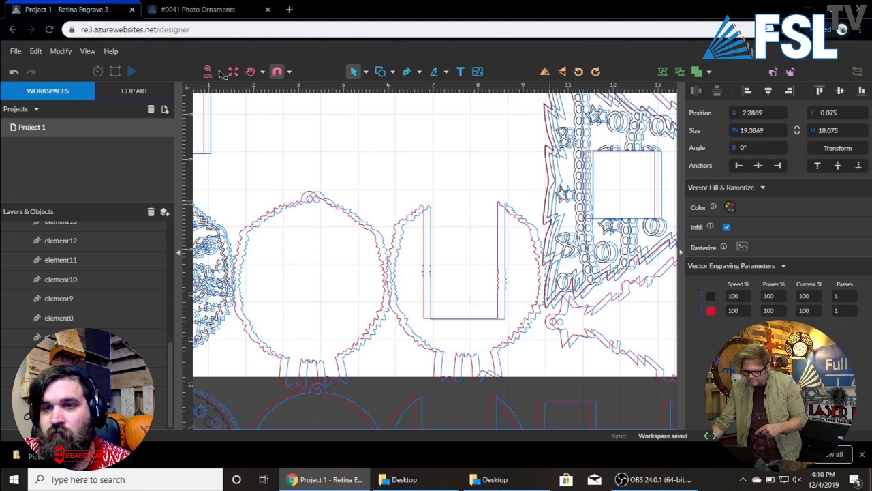
Examine the red cut lines and black engraving lines of the wreath and Christmas tree ornaments at close range.
left_click(221, 72)
left_click(220, 72)
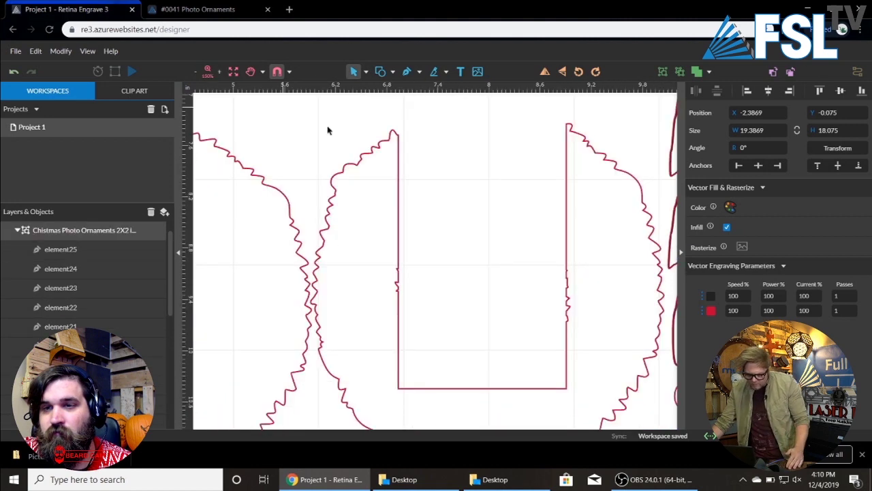
left_click(251, 71)
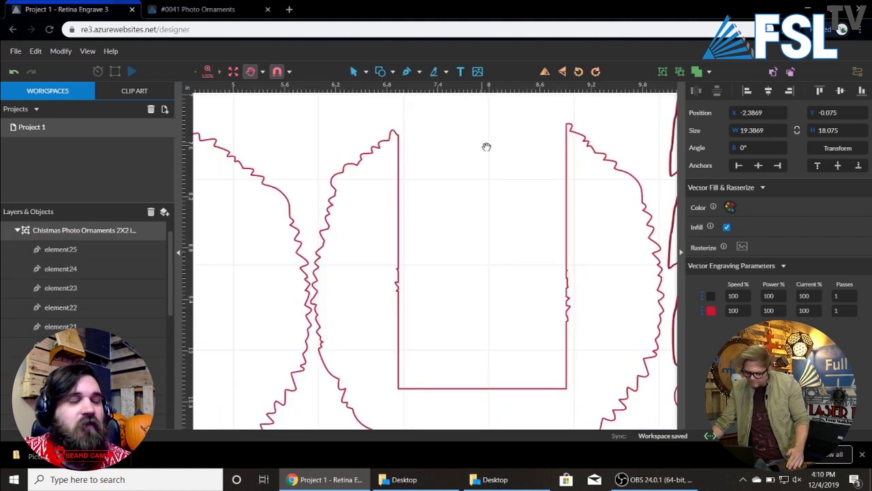
left_click_drag(448, 179, 263, 183)
left_click_drag(507, 191, 379, 195)
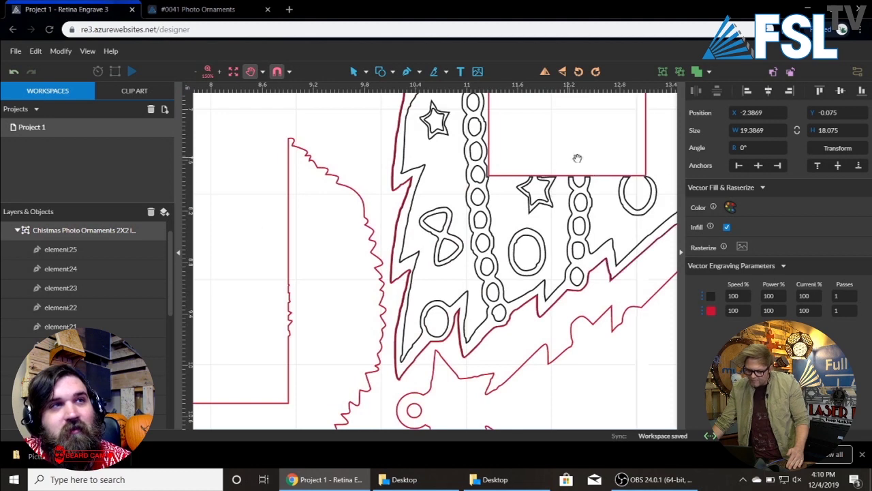
left_click_drag(577, 158, 459, 250)
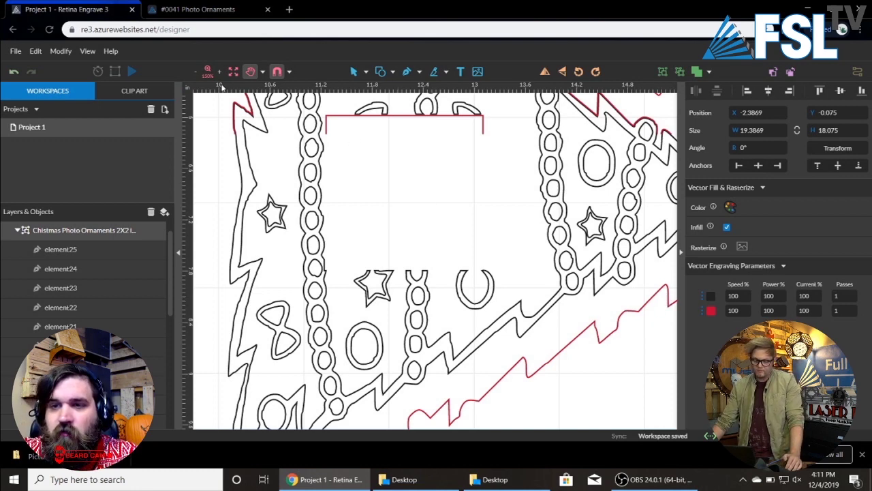
left_click(196, 72)
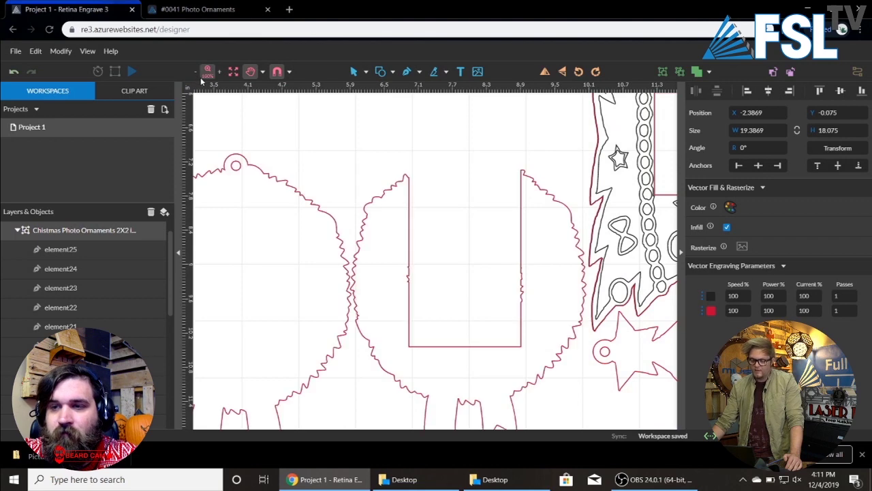
left_click_drag(516, 279, 404, 252)
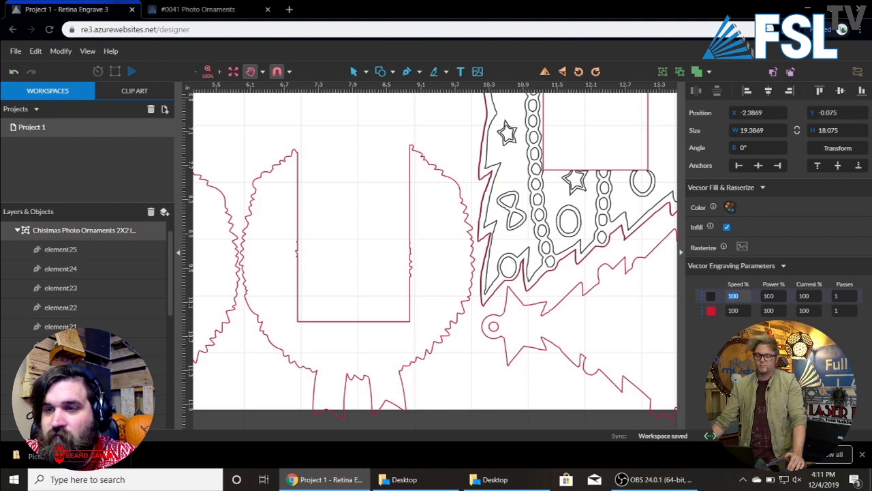
Set the black vector lines' power to 10% and the red vector lines' speed to 30%.
left_click(778, 293)
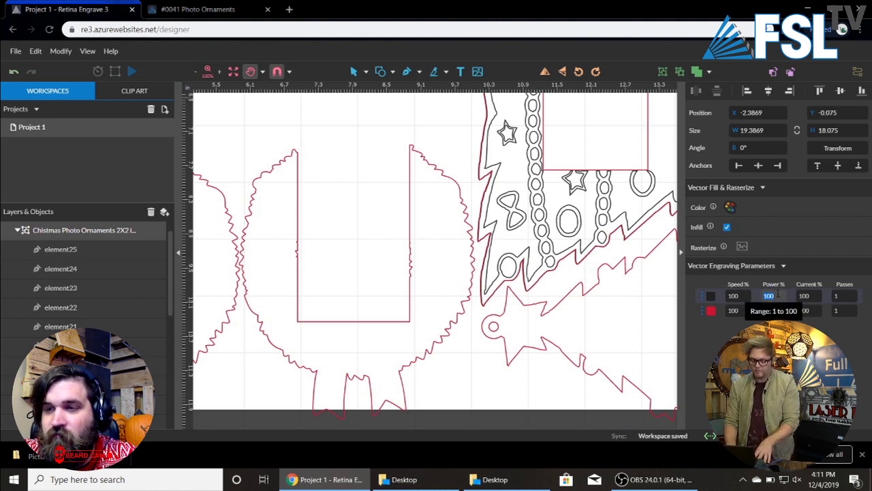
type("1")
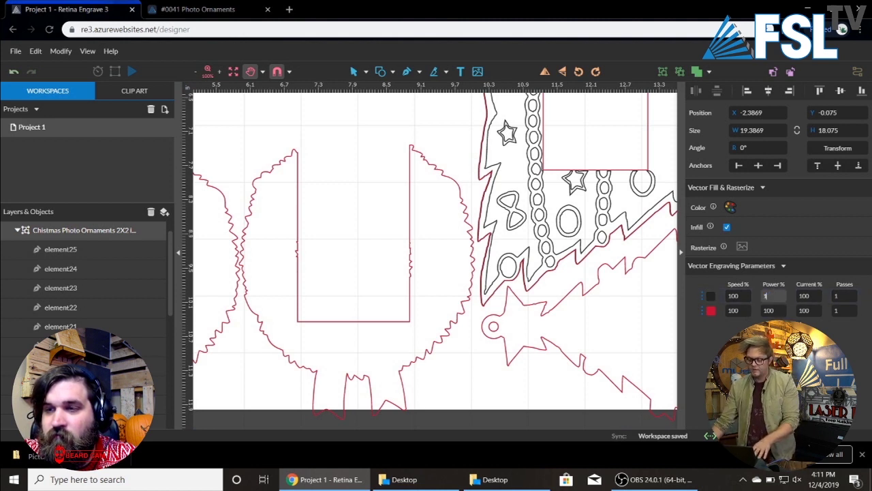
key("Return")
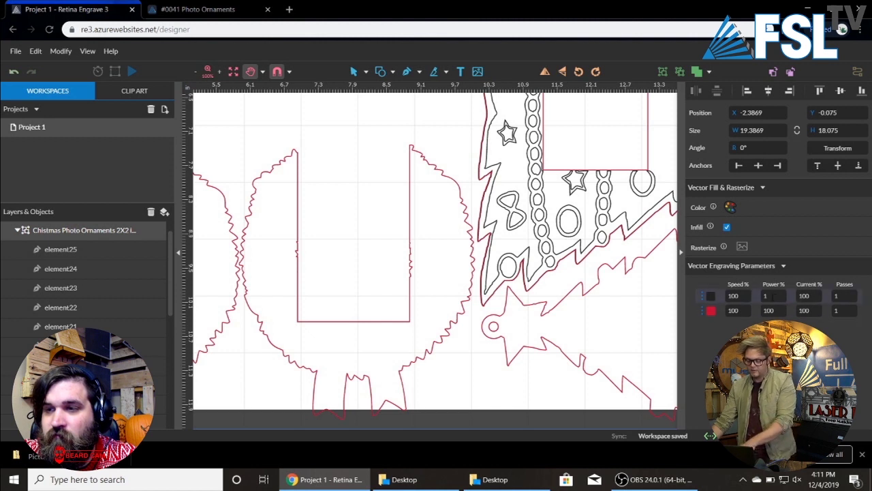
left_click(771, 296)
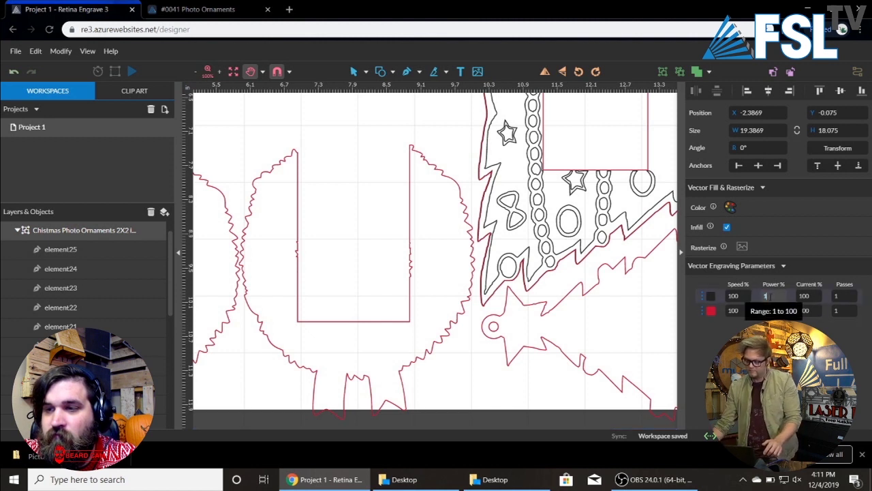
type("0")
key("Return")
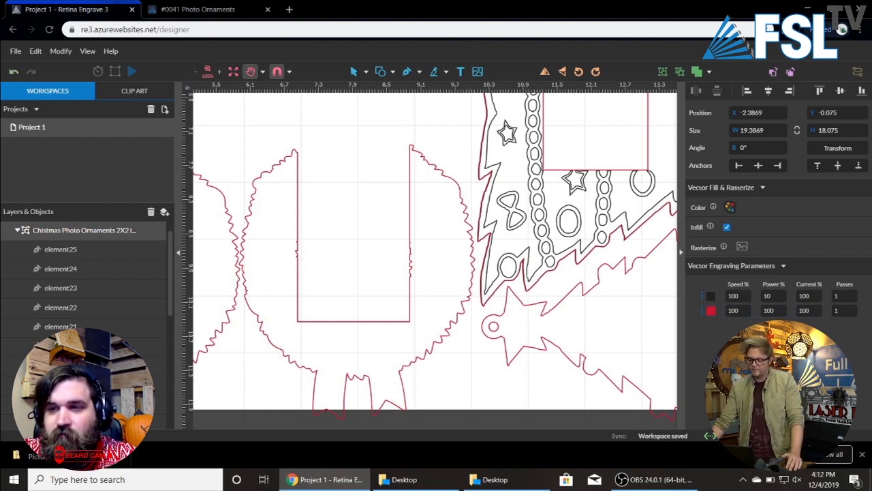
left_click(739, 310)
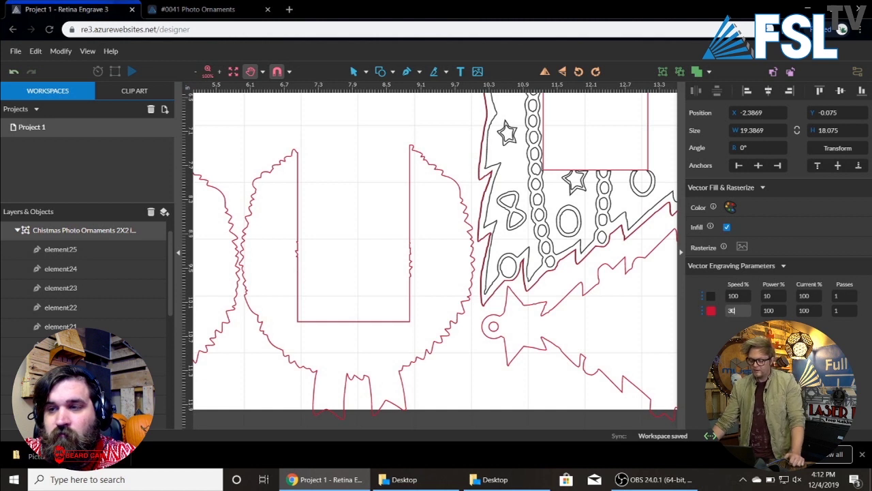
key("Return")
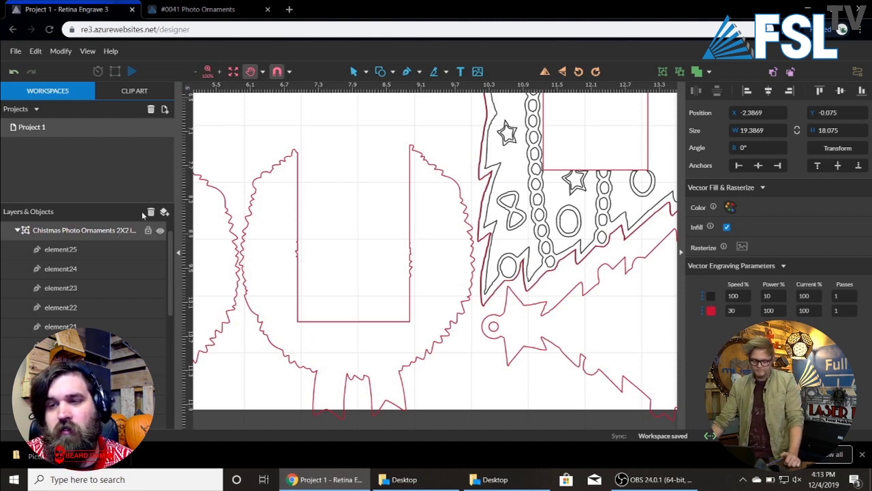
Select the entire Christmas photo ornaments vector group with the object selection tool and delete it from the project.
left_click(197, 72)
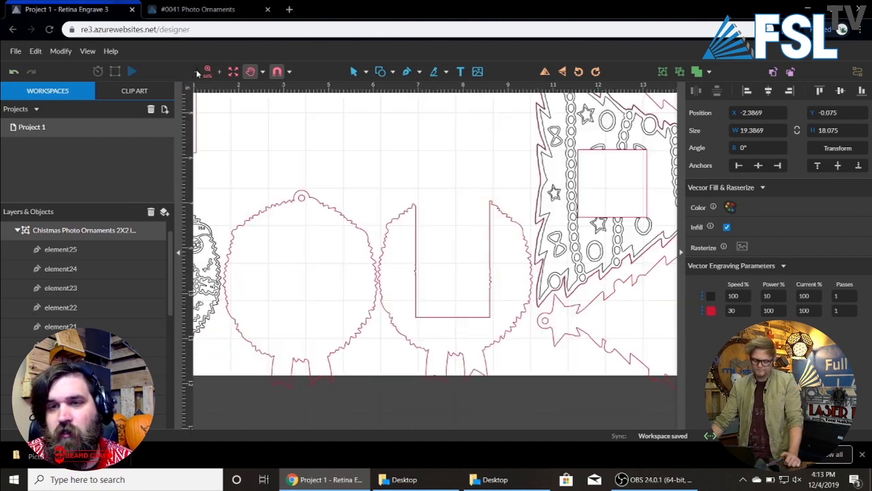
left_click(197, 72)
left_click(197, 72)
left_click(197, 73)
left_click(197, 73)
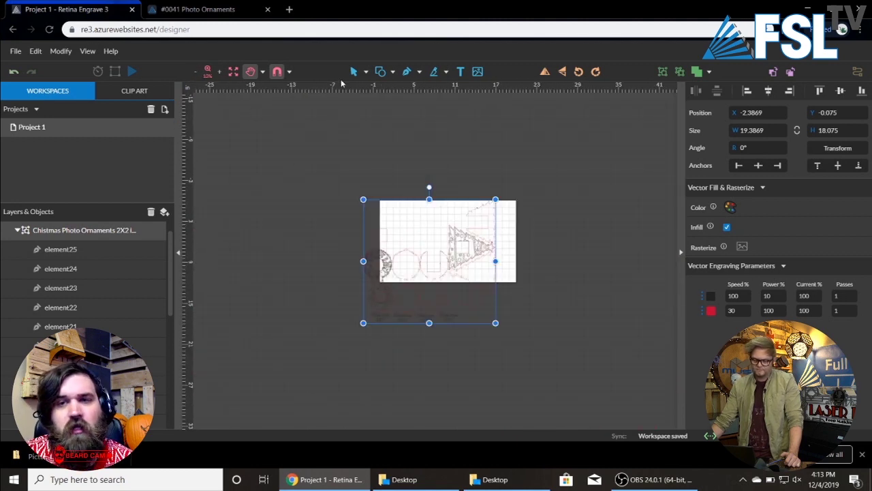
left_click(354, 72)
left_click(400, 240)
left_click_drag(400, 240, 520, 315)
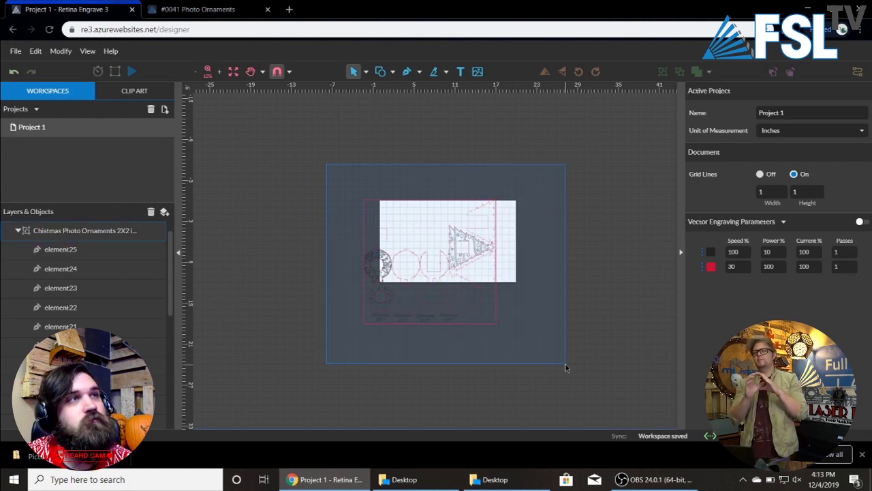
left_click_drag(566, 364, 565, 364)
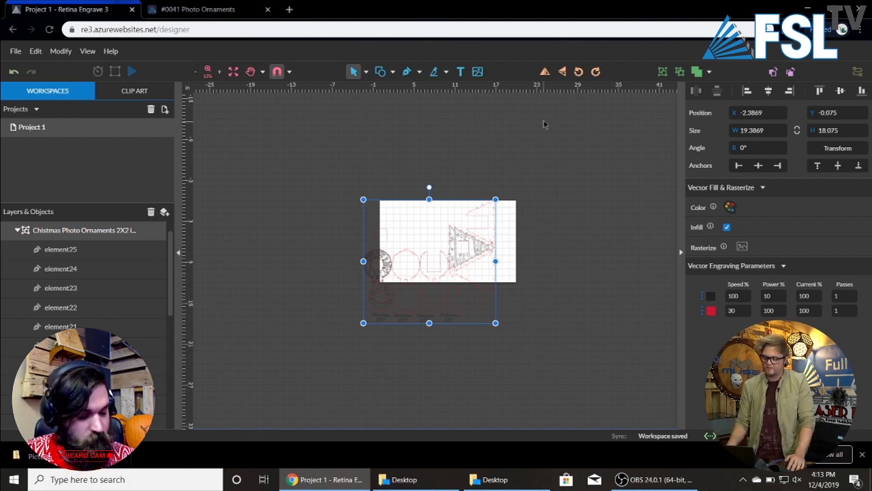
key("Delete")
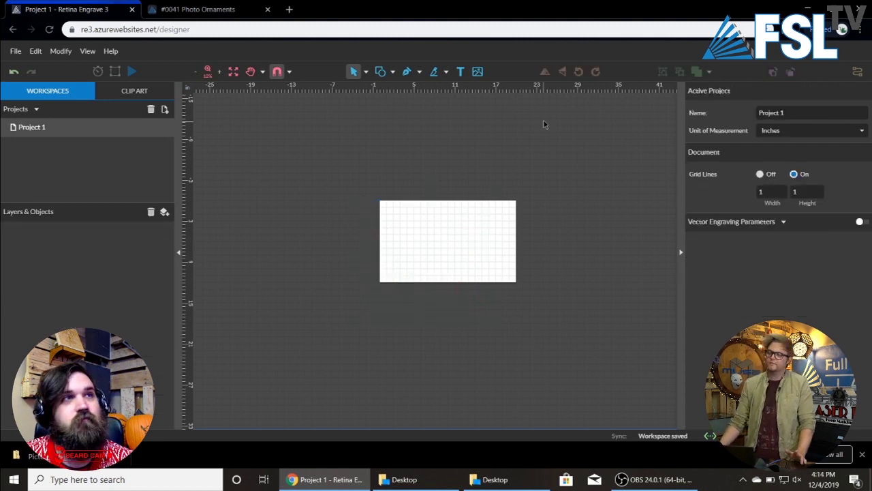